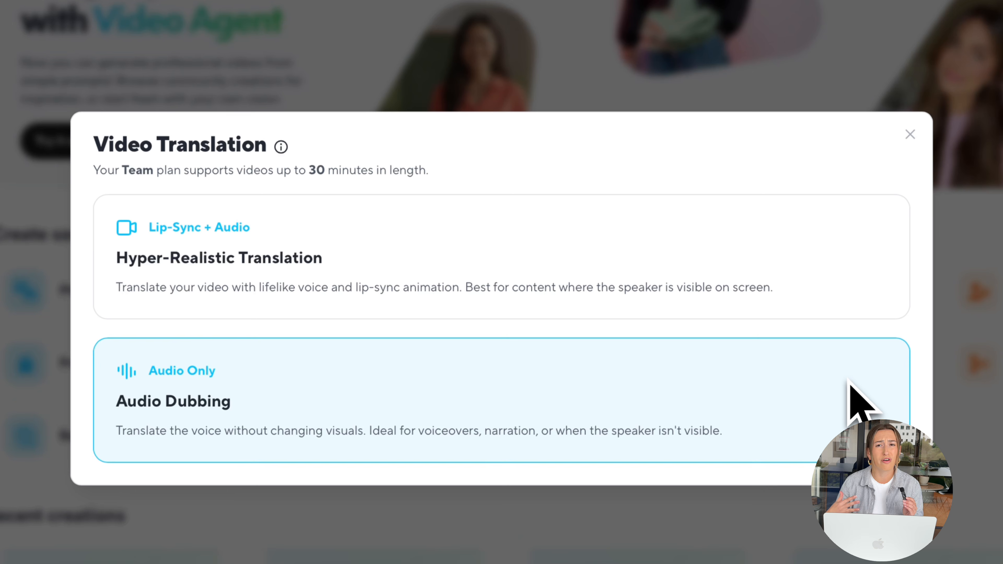
- Choose Hyper-Realistic Translation and copy the address of the YouTube video "How to make an HR video"
{"action": "left_click", "coordinate": [773, 270]}
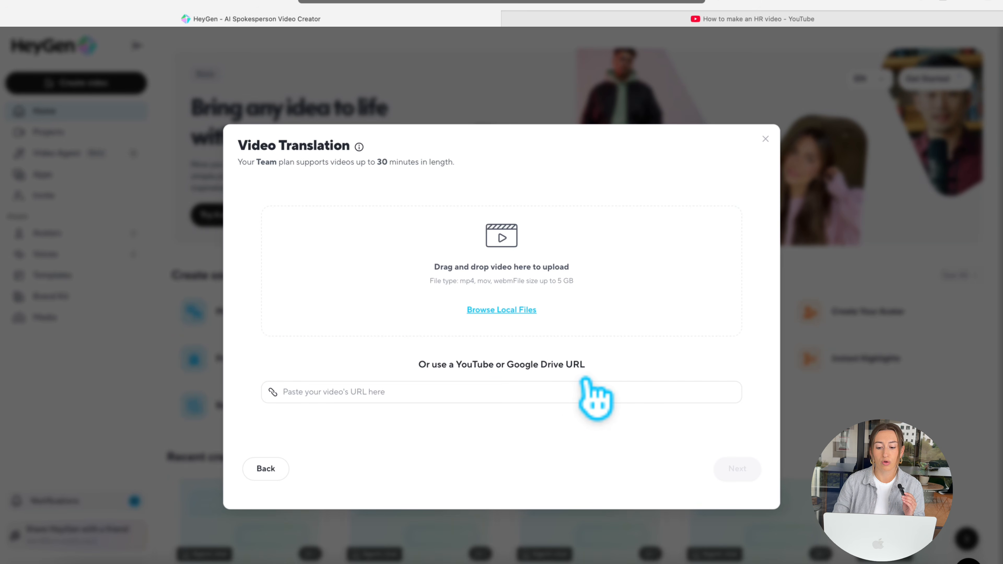
{"action": "left_click", "coordinate": [827, 21]}
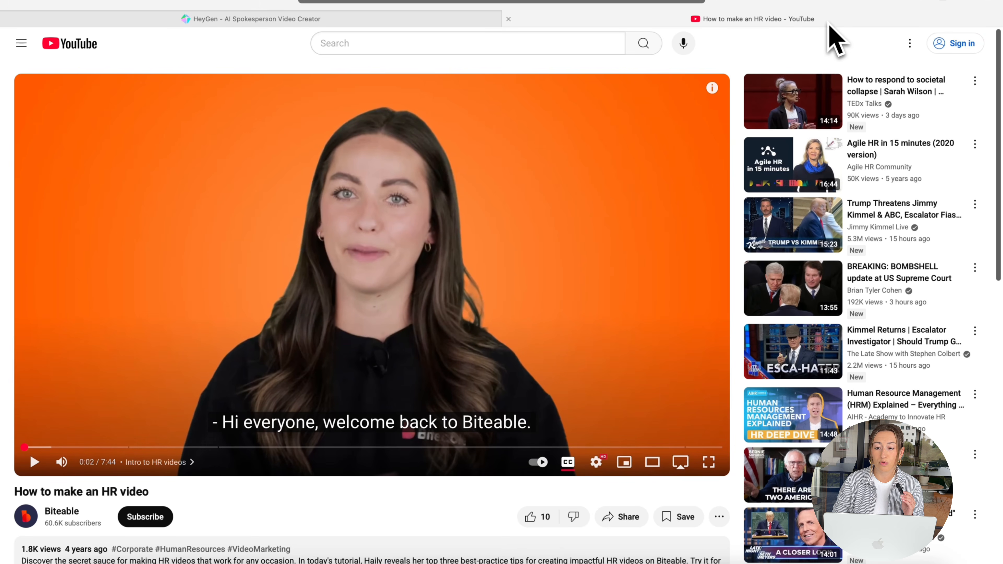
{"action": "left_click", "coordinate": [649, 2]}
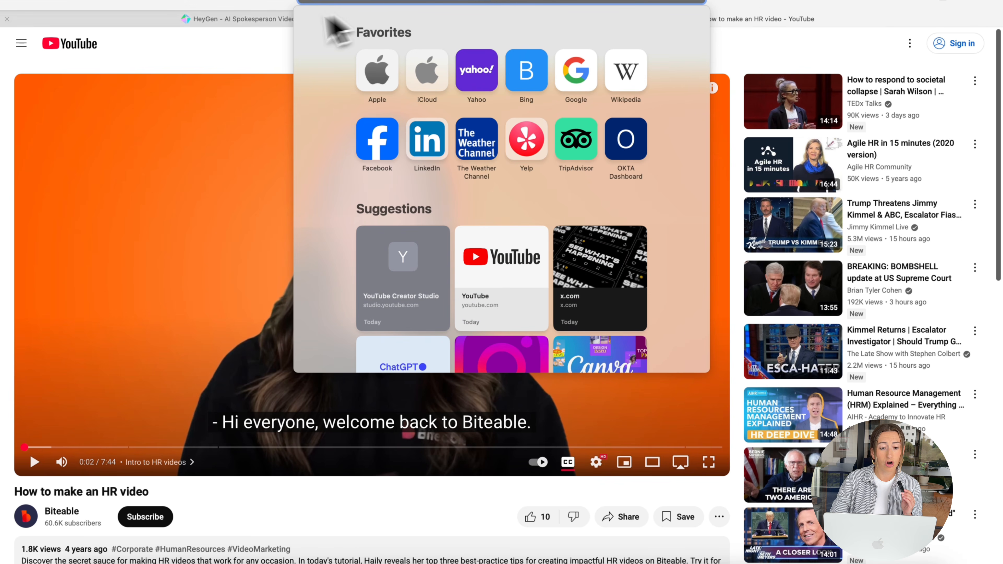
{"action": "left_click", "coordinate": [237, 22]}
{"action": "left_click", "coordinate": [373, 392]}
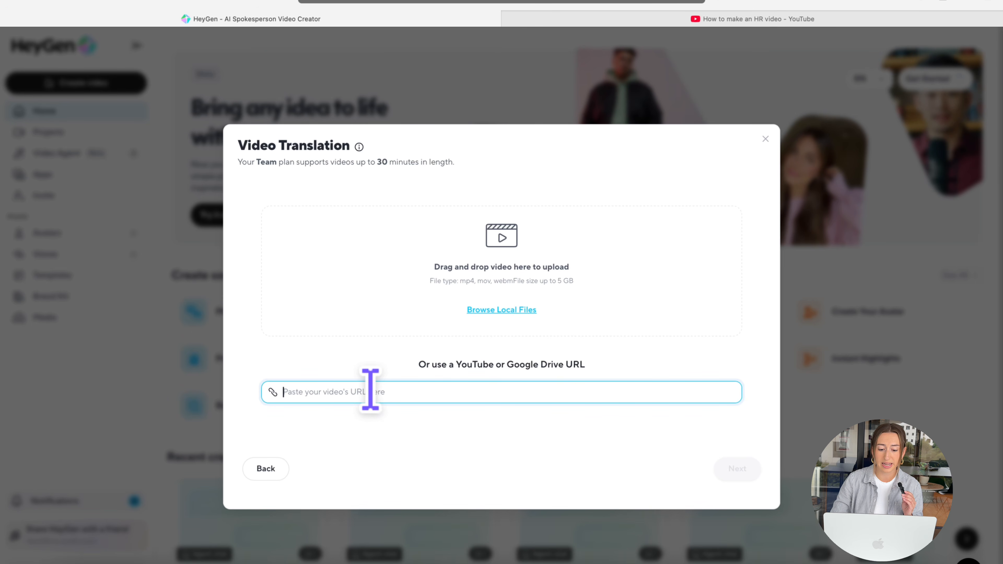
{"action": "type", "text": "https://www.youtube.com/watch?v=FQejHrT8W9w"}
{"action": "left_click", "coordinate": [723, 392]}
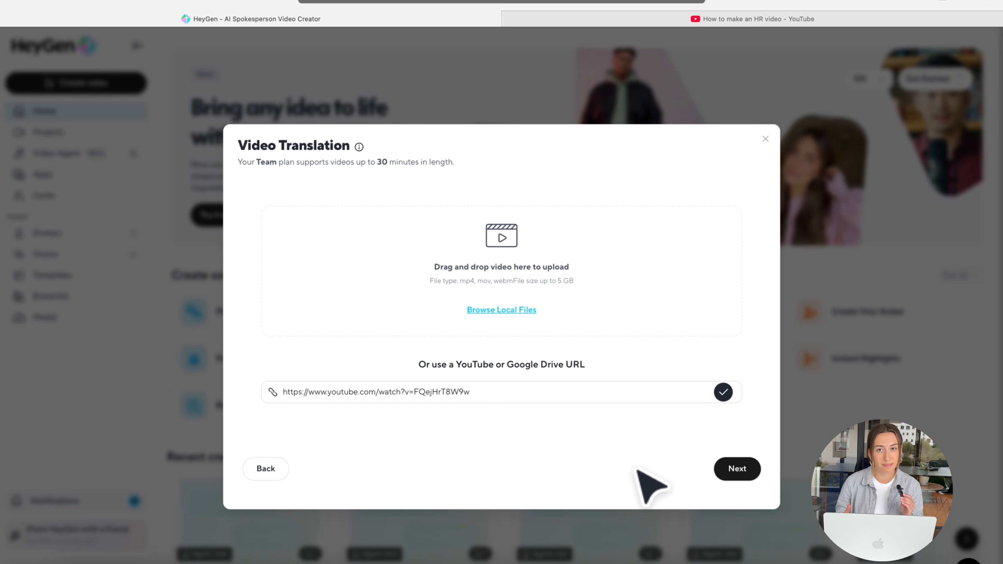
{"action": "left_click", "coordinate": [737, 474]}
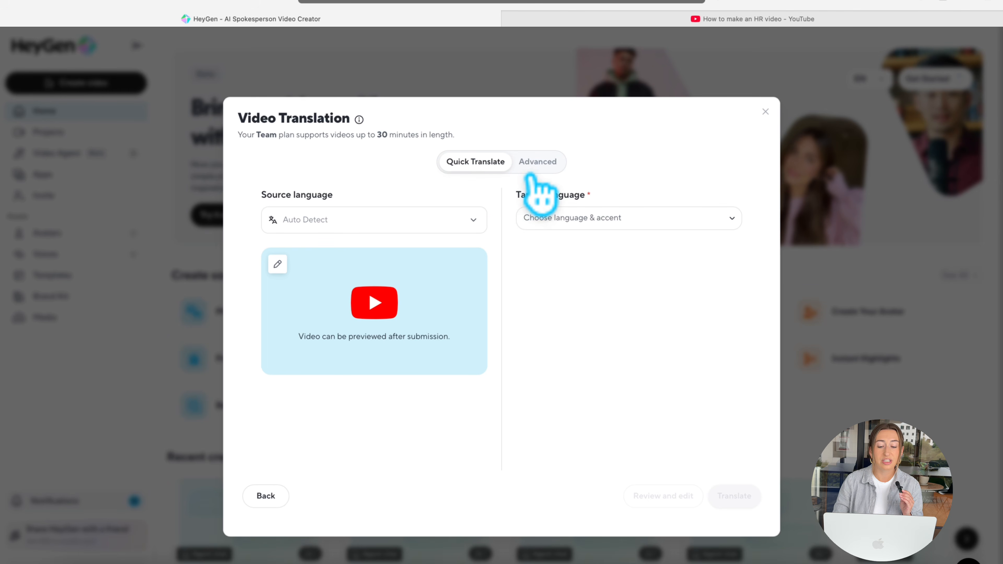
- In the advanced translation settings, select Danish, French, Italian and Spanish as target languages
{"action": "left_click", "coordinate": [540, 168]}
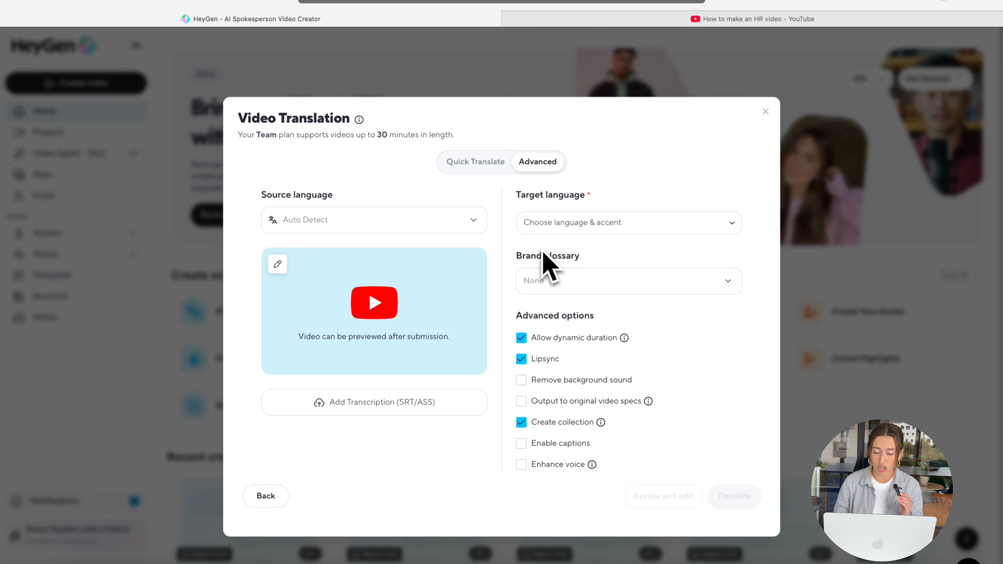
{"action": "left_click", "coordinate": [687, 224]}
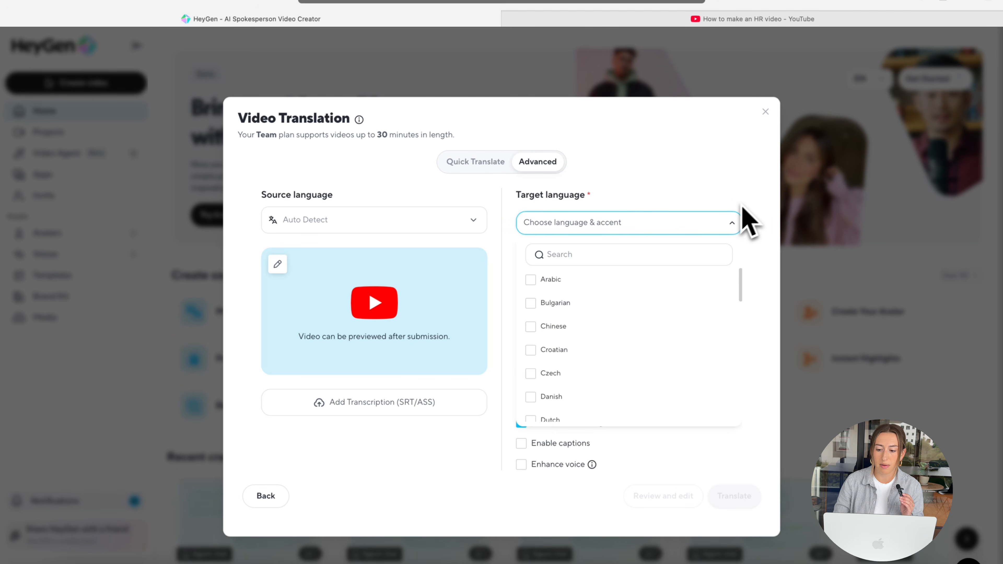
{"action": "scroll", "coordinate": [711, 338], "scroll_direction": "down", "scroll_amount": 2}
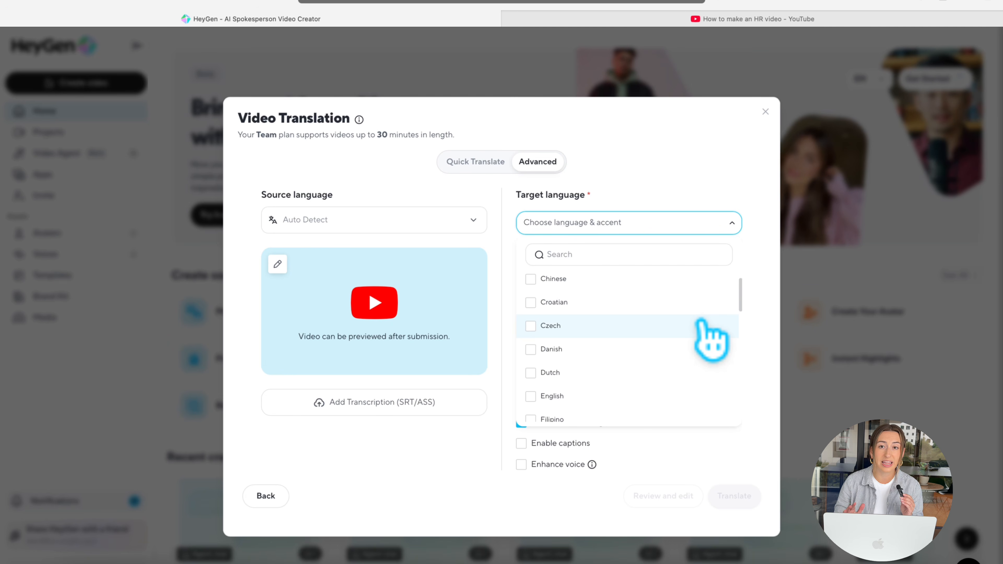
{"action": "scroll", "coordinate": [707, 332], "scroll_direction": "down", "scroll_amount": 1}
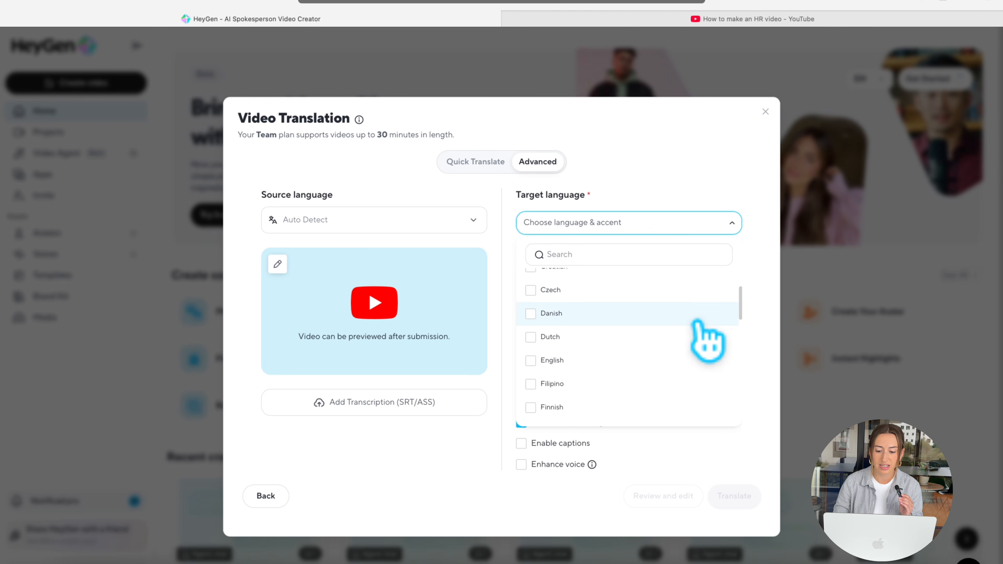
{"action": "left_click", "coordinate": [692, 319]}
{"action": "scroll", "coordinate": [678, 374], "scroll_direction": "down", "scroll_amount": 2}
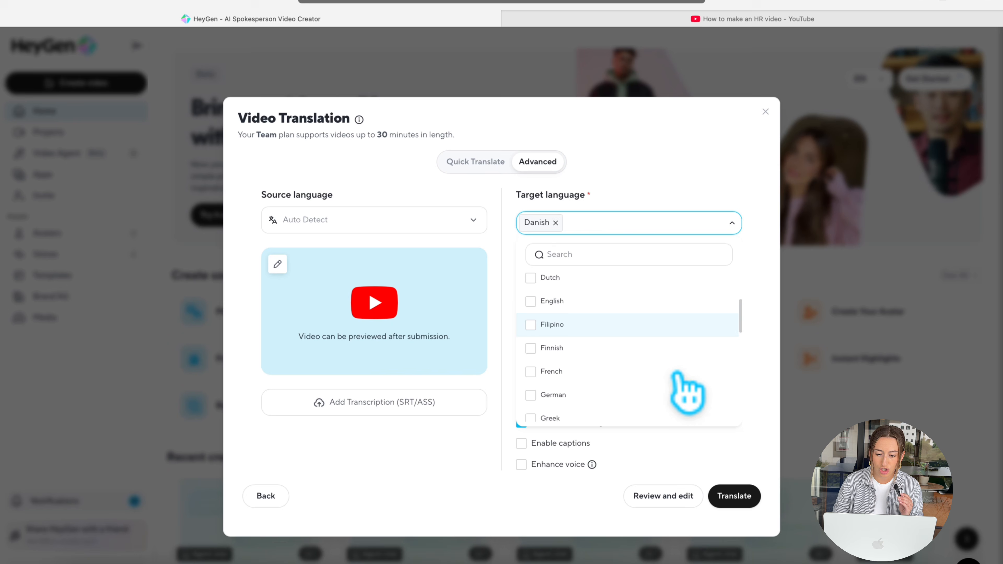
{"action": "left_click", "coordinate": [674, 371]}
{"action": "scroll", "coordinate": [670, 372], "scroll_direction": "down", "scroll_amount": 3}
{"action": "scroll", "coordinate": [675, 375], "scroll_direction": "down", "scroll_amount": 3}
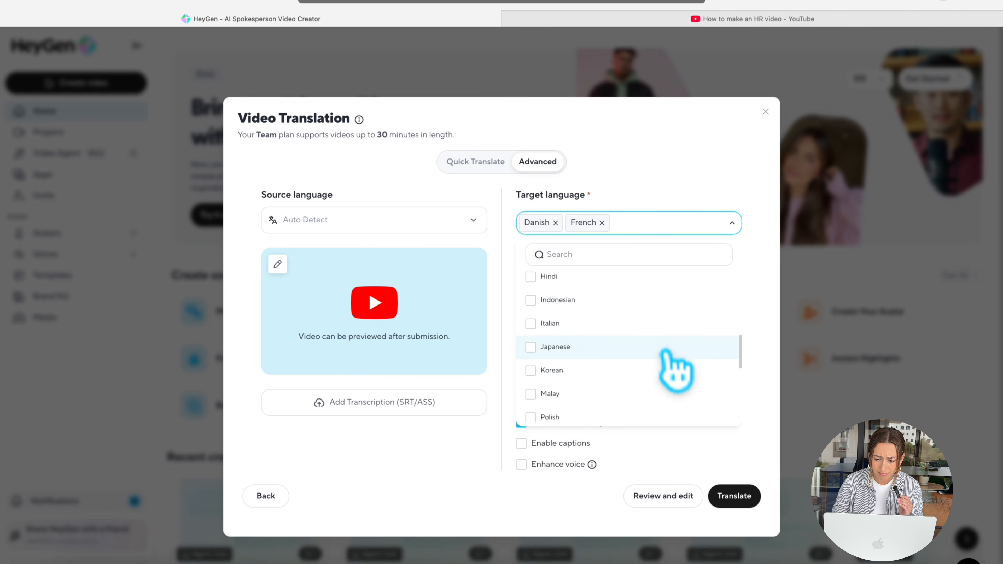
{"action": "left_click", "coordinate": [665, 323]}
{"action": "scroll", "coordinate": [670, 425], "scroll_direction": "down", "scroll_amount": 8}
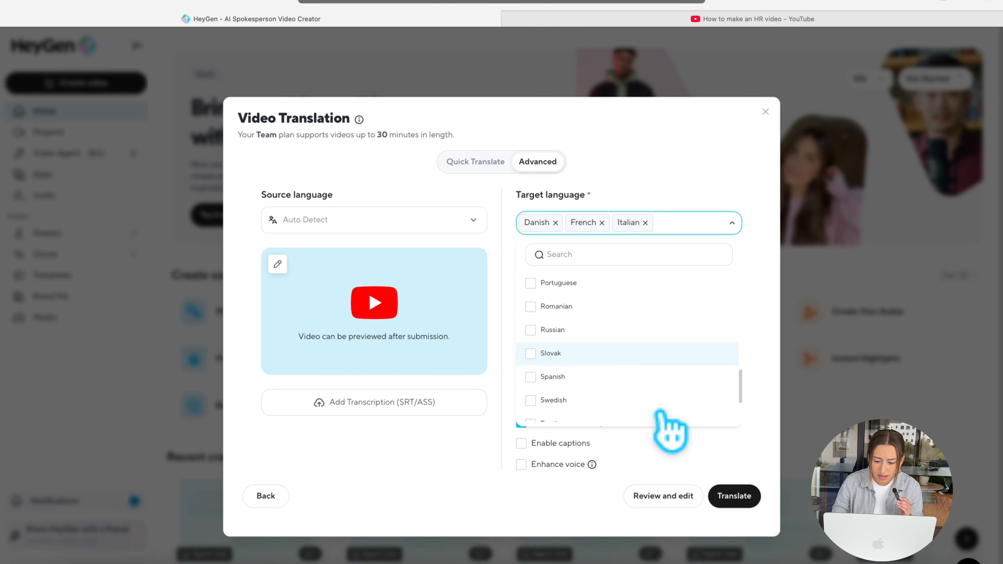
{"action": "left_click", "coordinate": [654, 330]}
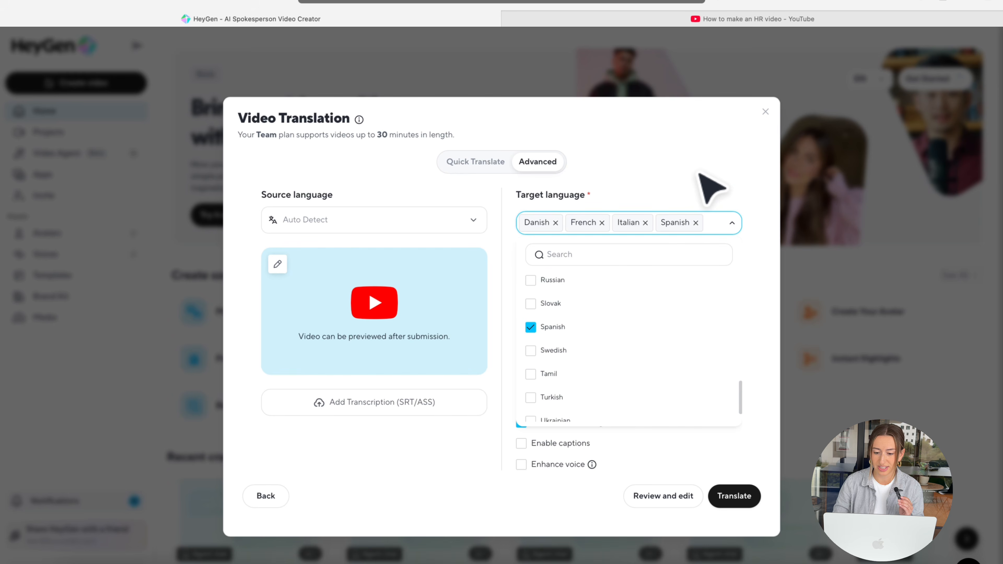
{"action": "left_click", "coordinate": [705, 190]}
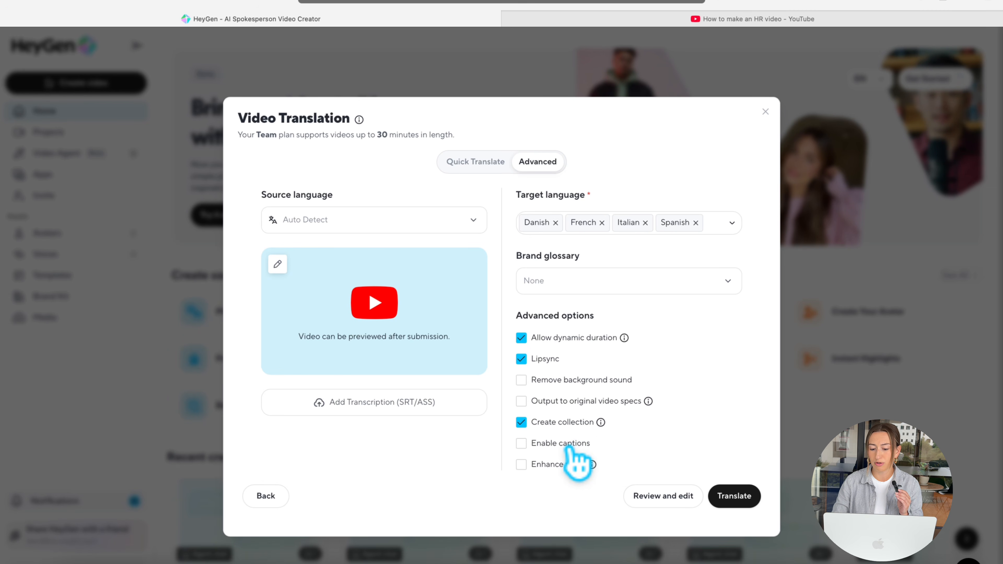
- Enable captions for the translated videos and start the translation
{"action": "left_click", "coordinate": [569, 446]}
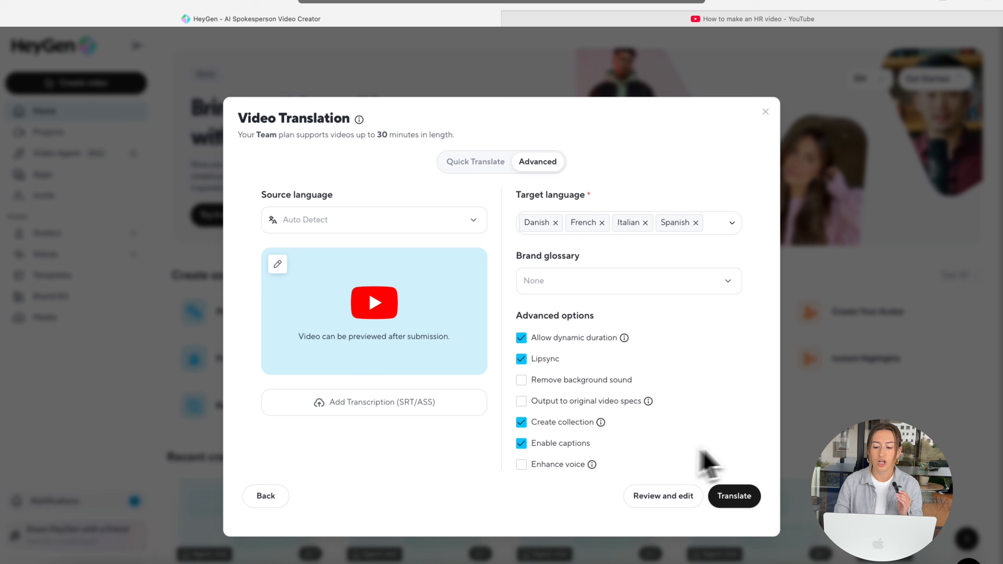
{"action": "left_click", "coordinate": [734, 500]}
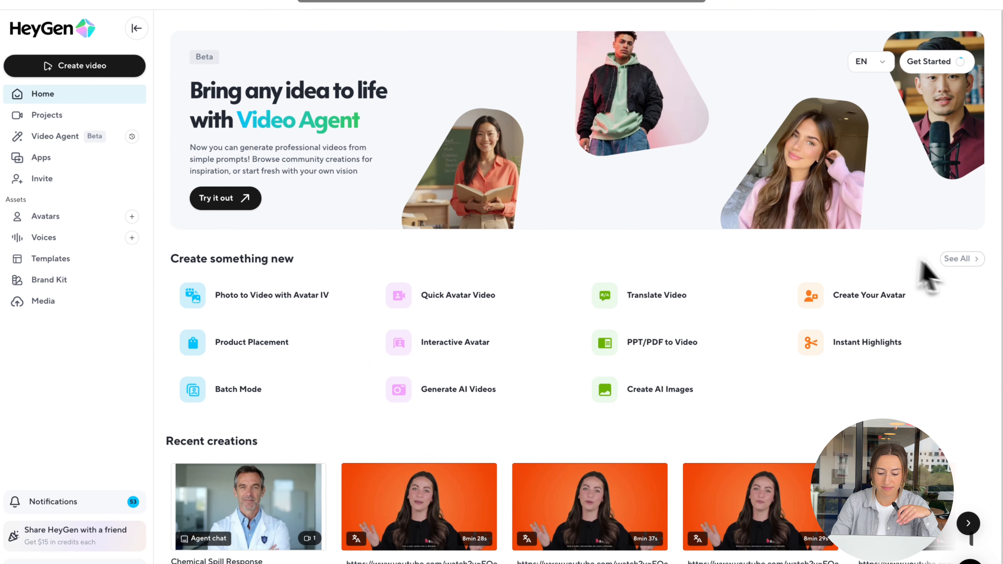
- Start creating a custom avatar, upload the local video footage for it, and continue to identity verification
{"action": "left_click", "coordinate": [871, 312]}
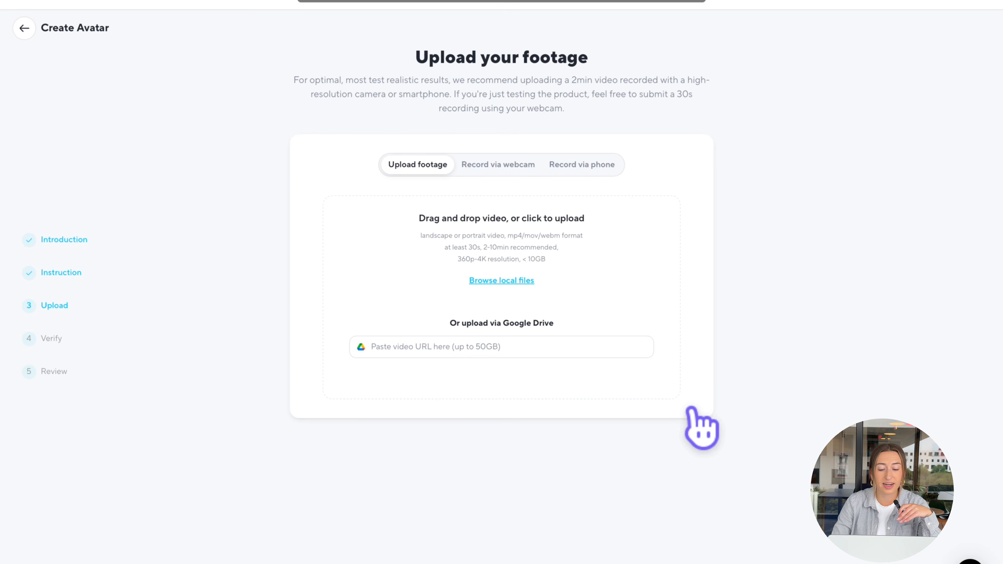
{"action": "left_click", "coordinate": [502, 280]}
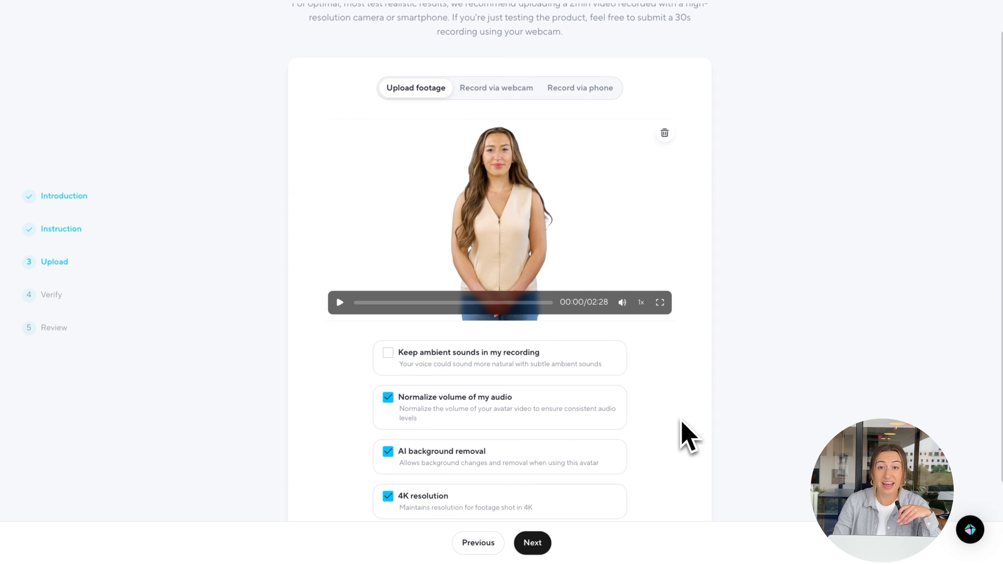
{"action": "scroll", "coordinate": [682, 437], "scroll_direction": "down", "scroll_amount": 1}
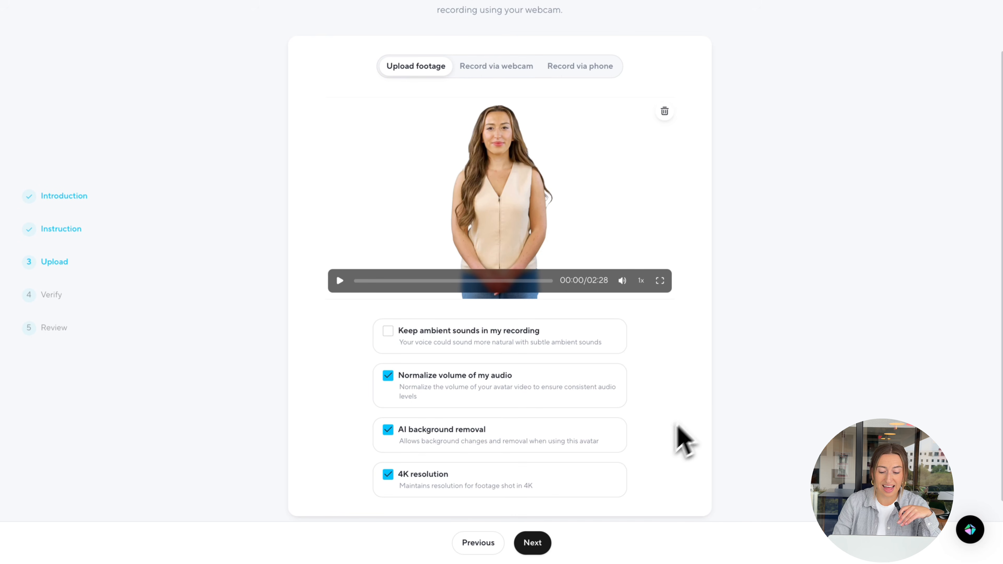
{"action": "left_click", "coordinate": [534, 542]}
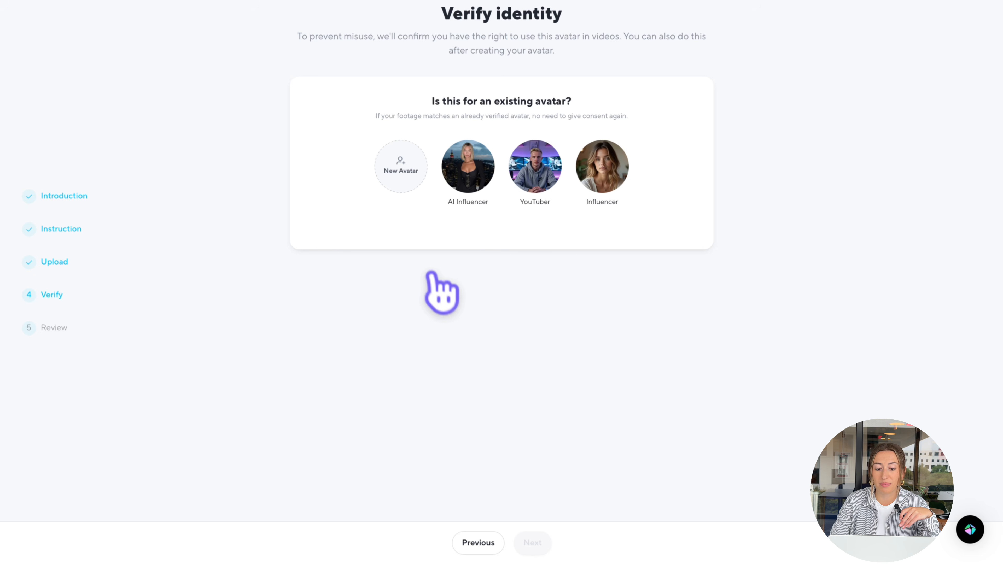
- Verify the footage as belonging to a new avatar, review its quality checks, and submit it
{"action": "left_click", "coordinate": [404, 187]}
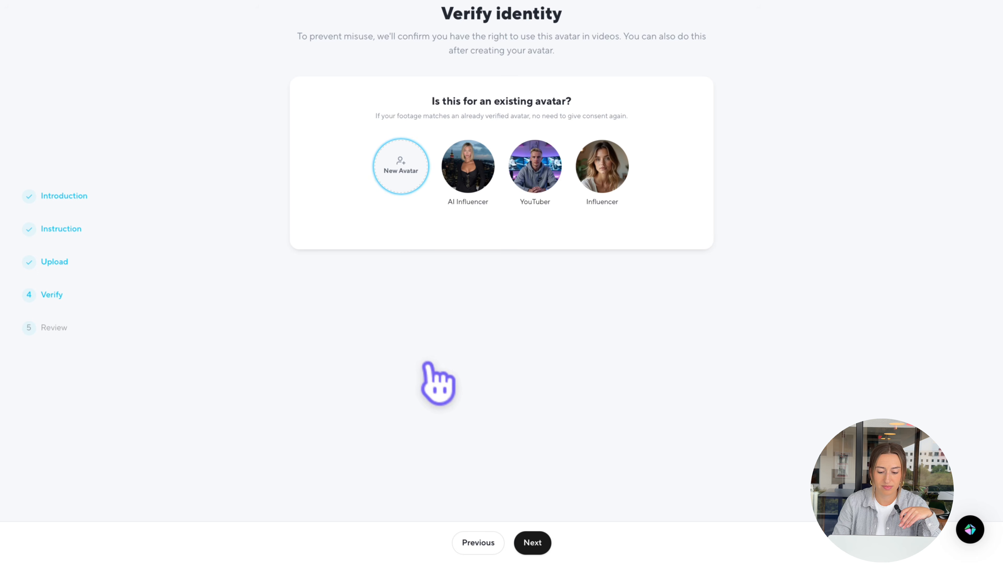
{"action": "left_click", "coordinate": [533, 543]}
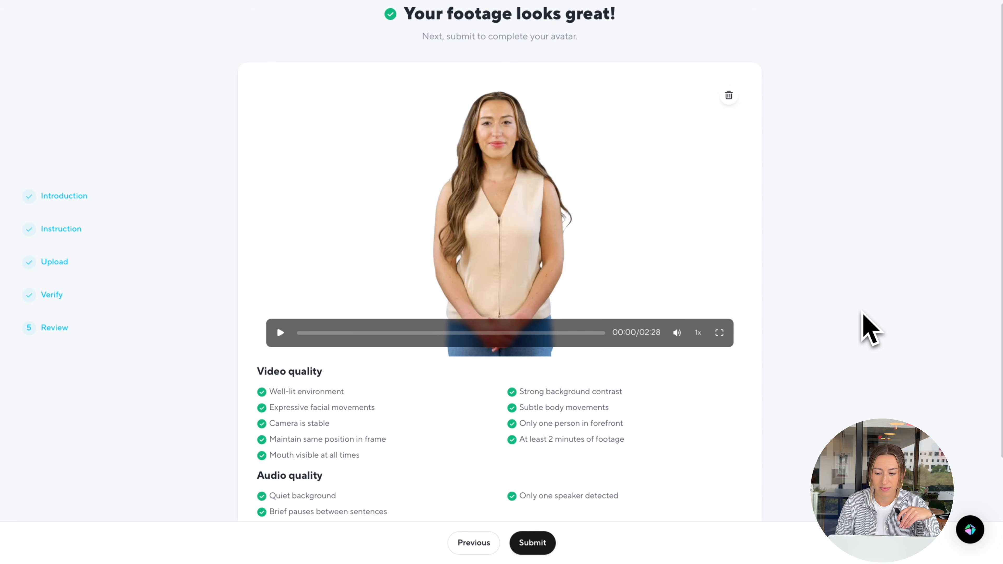
{"action": "scroll", "coordinate": [869, 327], "scroll_direction": "down", "scroll_amount": 1}
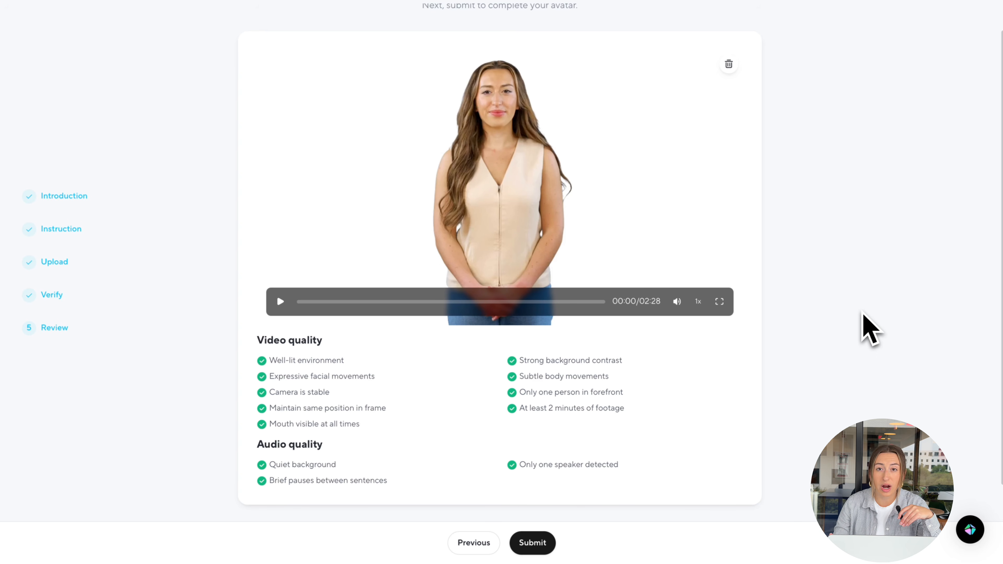
{"action": "scroll", "coordinate": [863, 313], "scroll_direction": "down", "scroll_amount": 1}
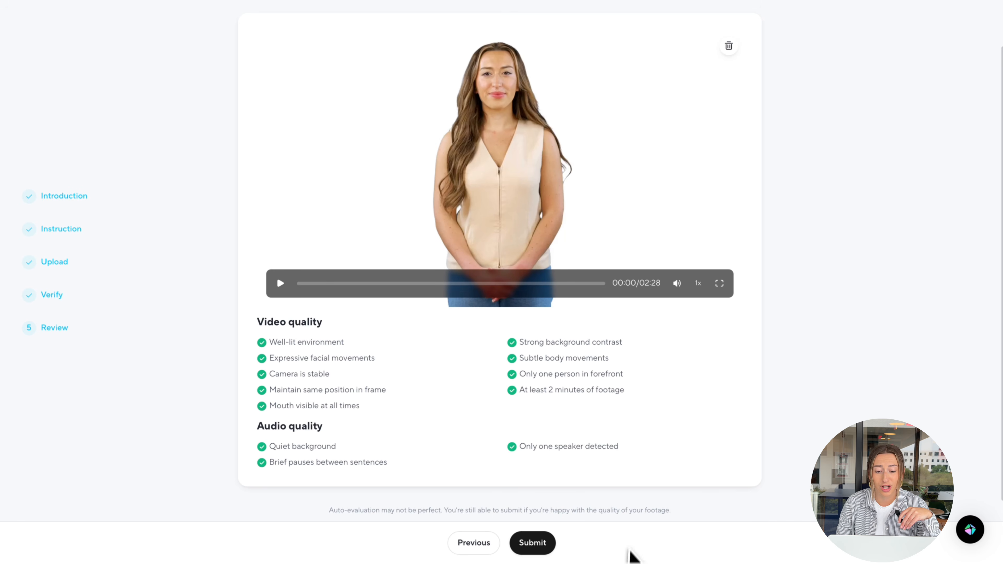
{"action": "left_click", "coordinate": [552, 550]}
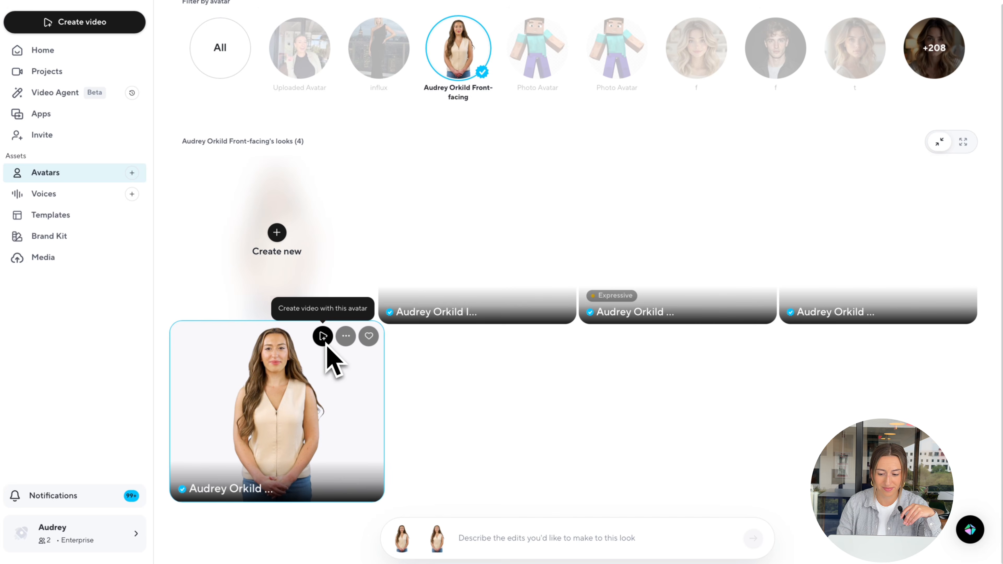
- Create a video with the new avatar look and add a voice clip recorded through the MacBook Air Microphone as its audio
{"action": "left_click", "coordinate": [323, 337]}
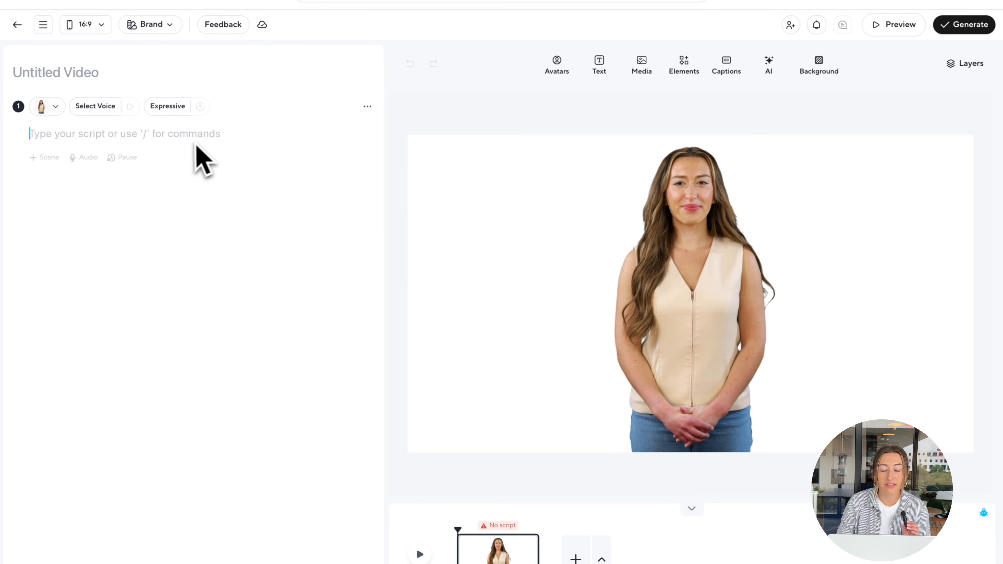
{"action": "left_click", "coordinate": [84, 161]}
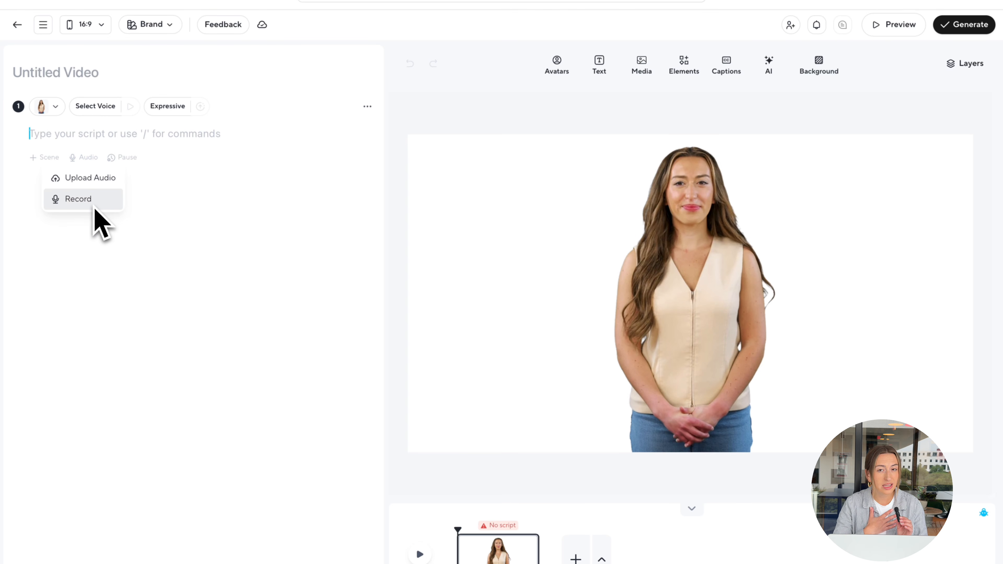
{"action": "left_click", "coordinate": [108, 206]}
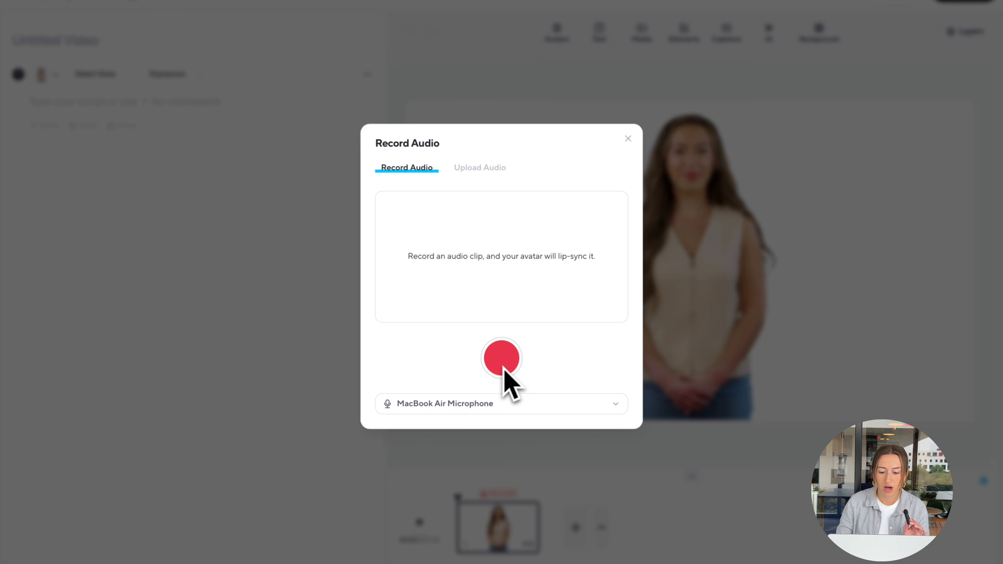
{"action": "left_click", "coordinate": [505, 369]}
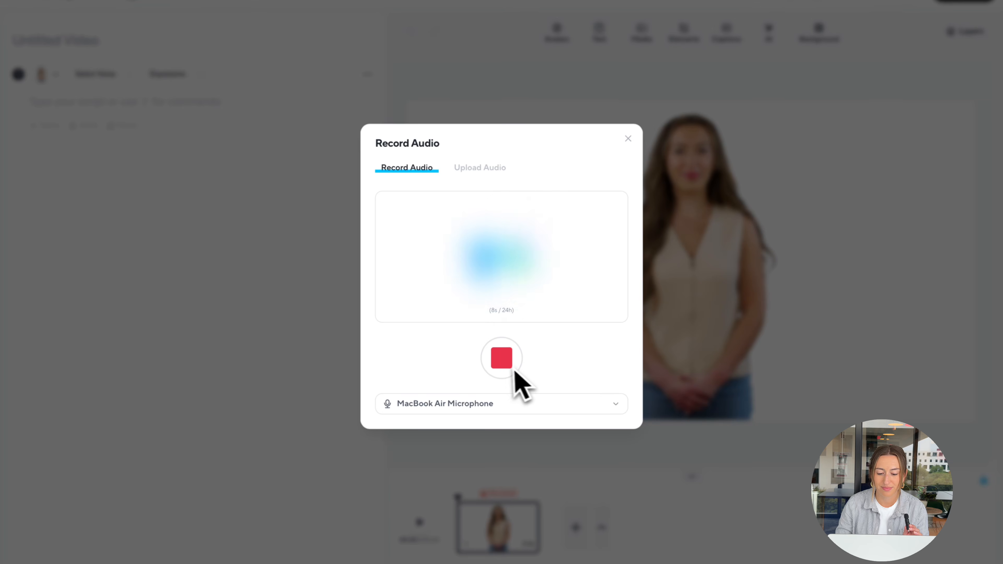
{"action": "left_click", "coordinate": [503, 360]}
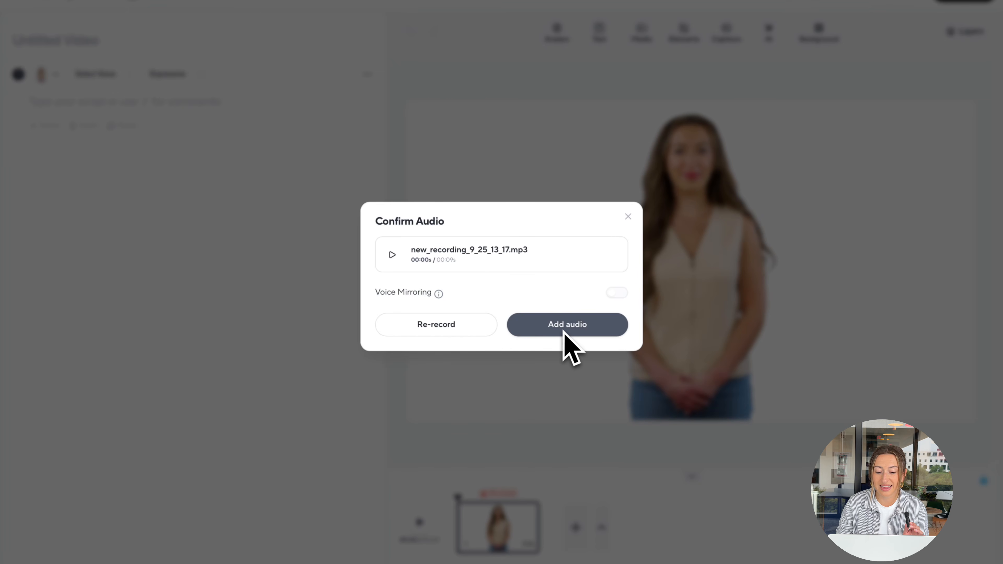
{"action": "left_click", "coordinate": [562, 332]}
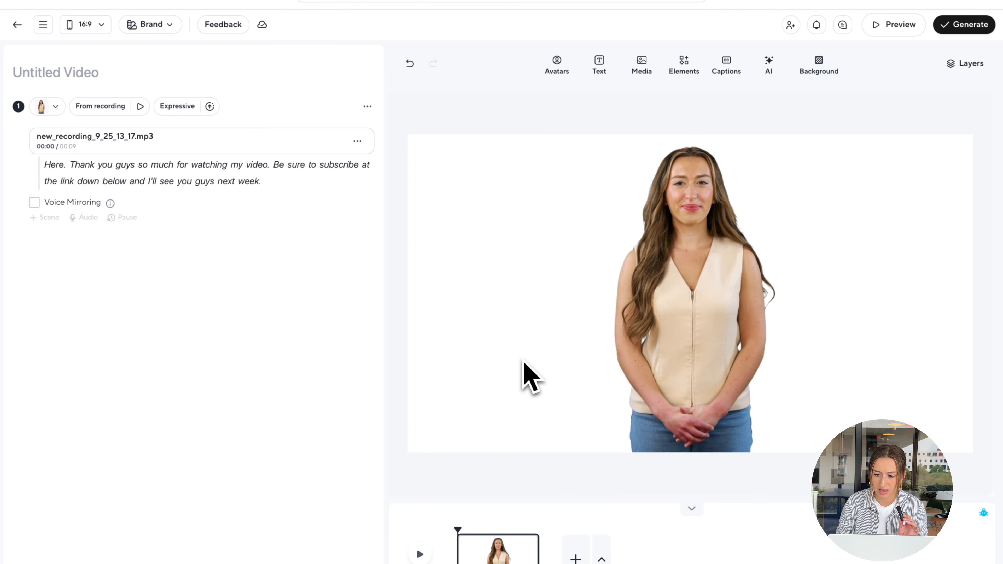
- Set the scene background to the stock image of a bright white office with a window, plants and a wooden desk
{"action": "left_click", "coordinate": [816, 77]}
{"action": "scroll", "coordinate": [825, 224], "scroll_direction": "down", "scroll_amount": 3}
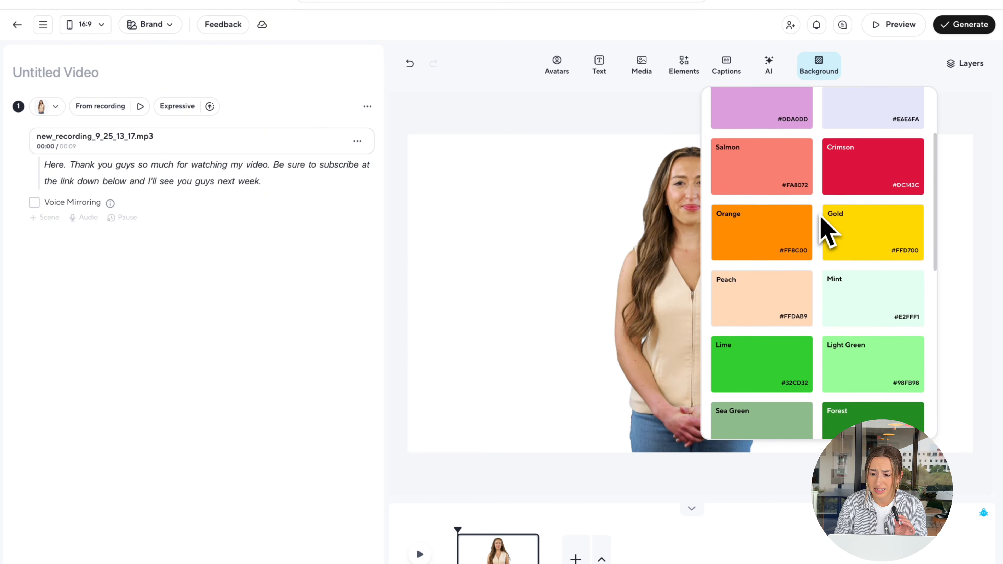
{"action": "scroll", "coordinate": [824, 224], "scroll_direction": "down", "scroll_amount": 5}
{"action": "scroll", "coordinate": [824, 224], "scroll_direction": "up", "scroll_amount": 10}
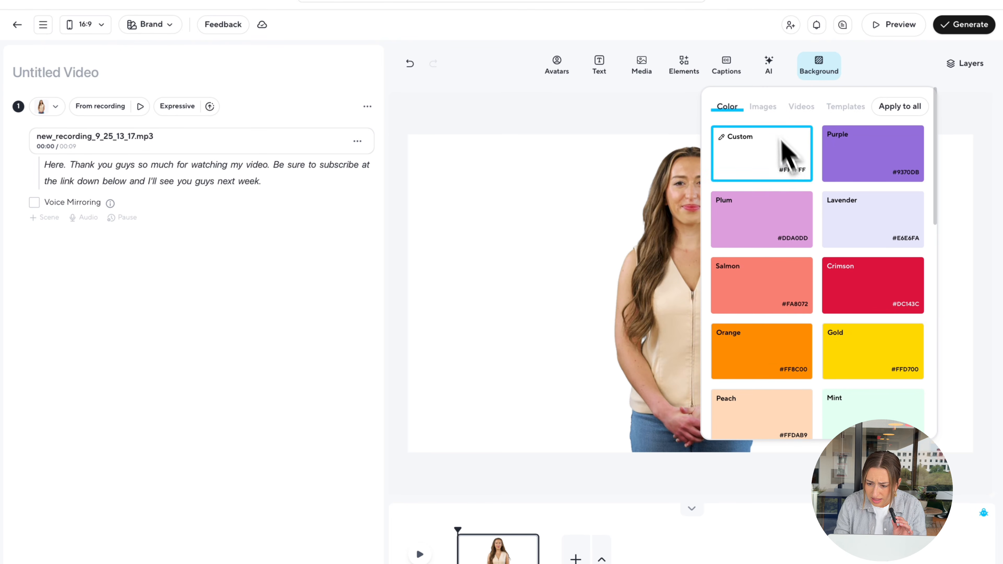
{"action": "left_click", "coordinate": [764, 109]}
{"action": "scroll", "coordinate": [819, 298], "scroll_direction": "down", "scroll_amount": 2}
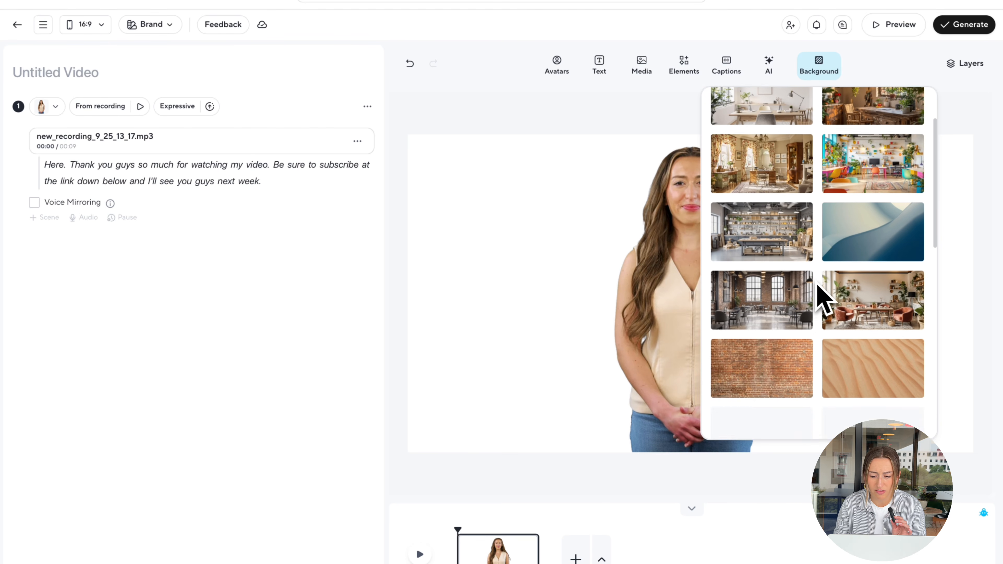
{"action": "scroll", "coordinate": [821, 300], "scroll_direction": "down", "scroll_amount": 4}
{"action": "scroll", "coordinate": [822, 301], "scroll_direction": "up", "scroll_amount": 6}
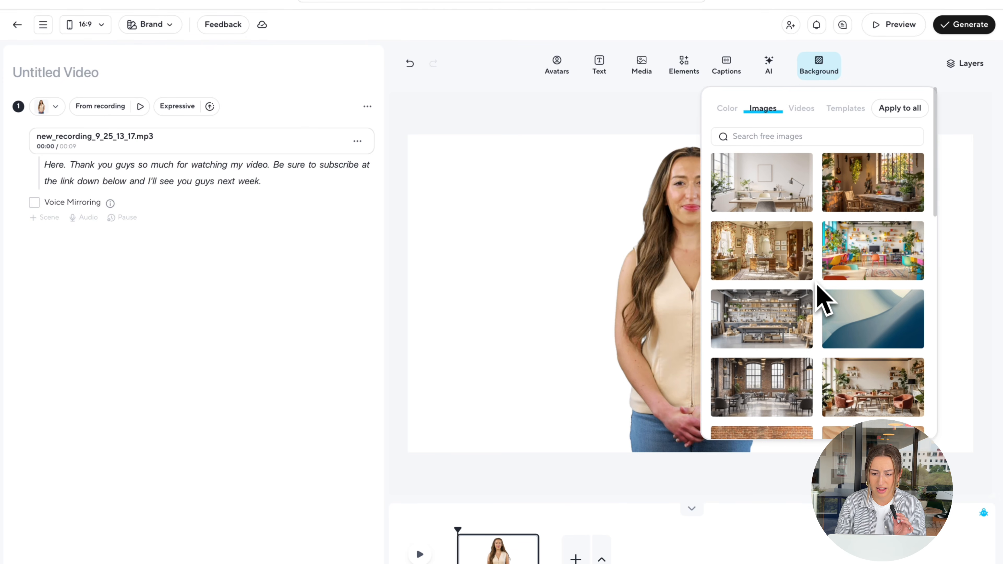
{"action": "left_click", "coordinate": [772, 208]}
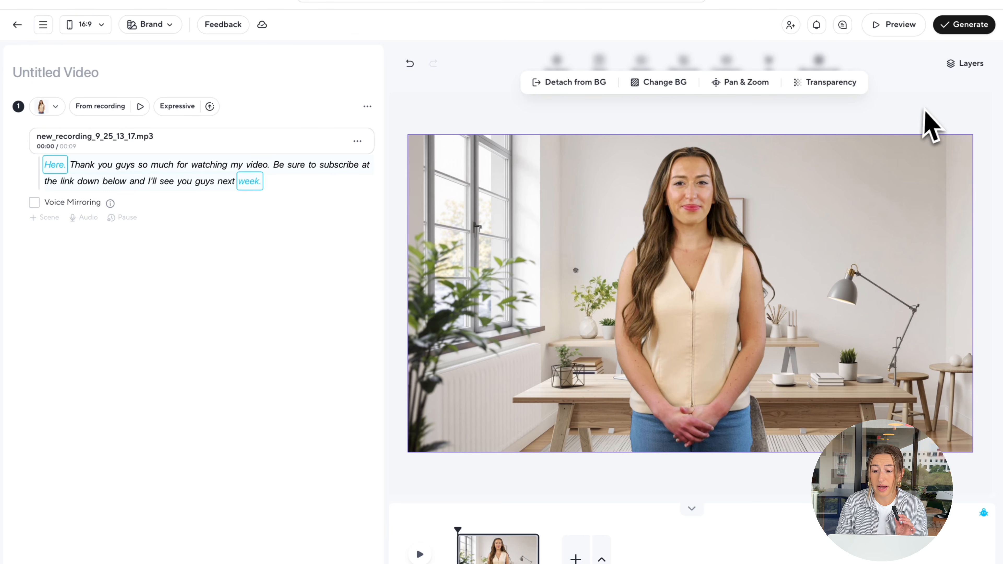
{"action": "left_click", "coordinate": [933, 123]}
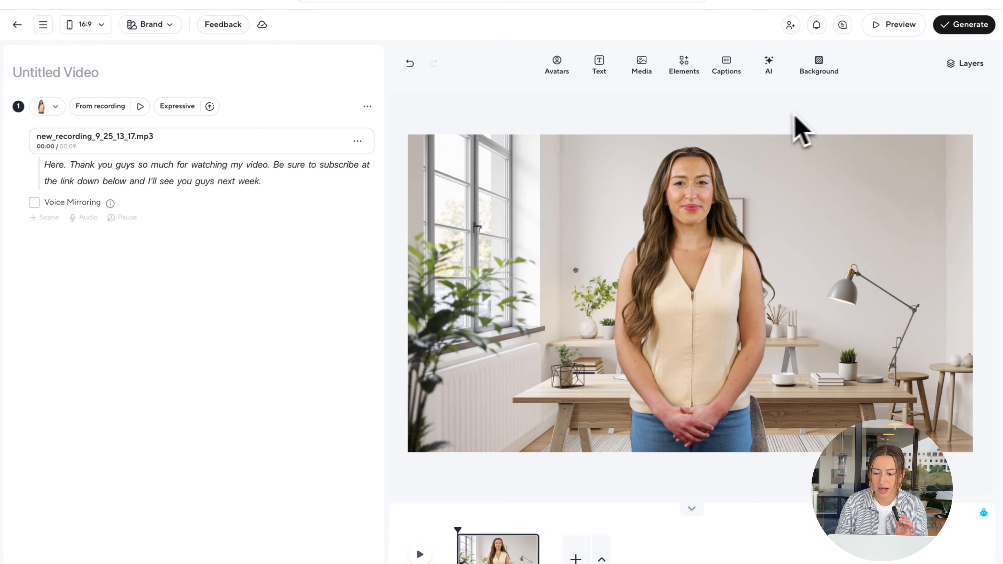
- Add captions in the yellow and white all-caps Bebas Neue style and move them up over the avatar's torso
{"action": "left_click", "coordinate": [725, 79]}
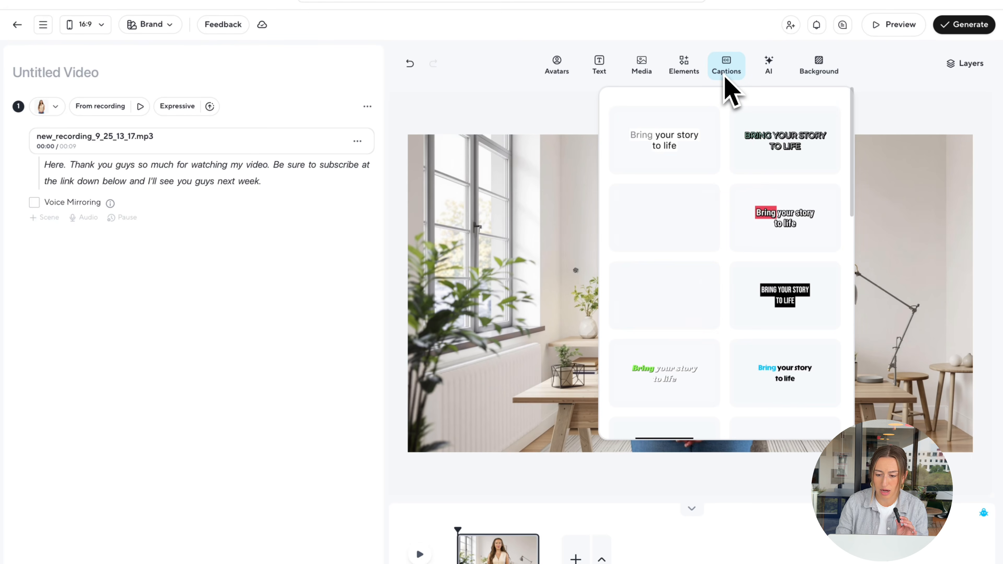
{"action": "scroll", "coordinate": [726, 270], "scroll_direction": "down", "scroll_amount": 4}
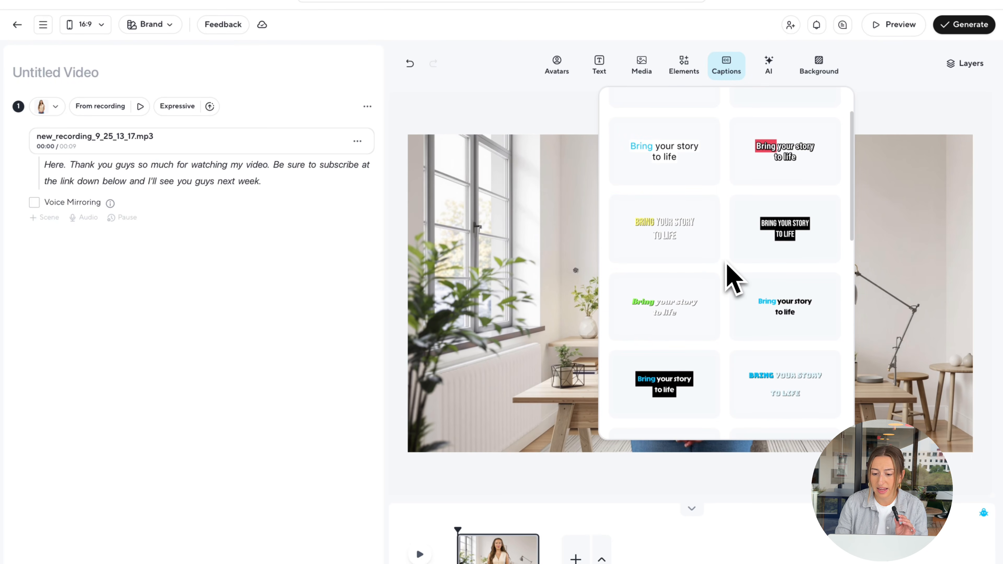
{"action": "scroll", "coordinate": [727, 264], "scroll_direction": "down", "scroll_amount": 10}
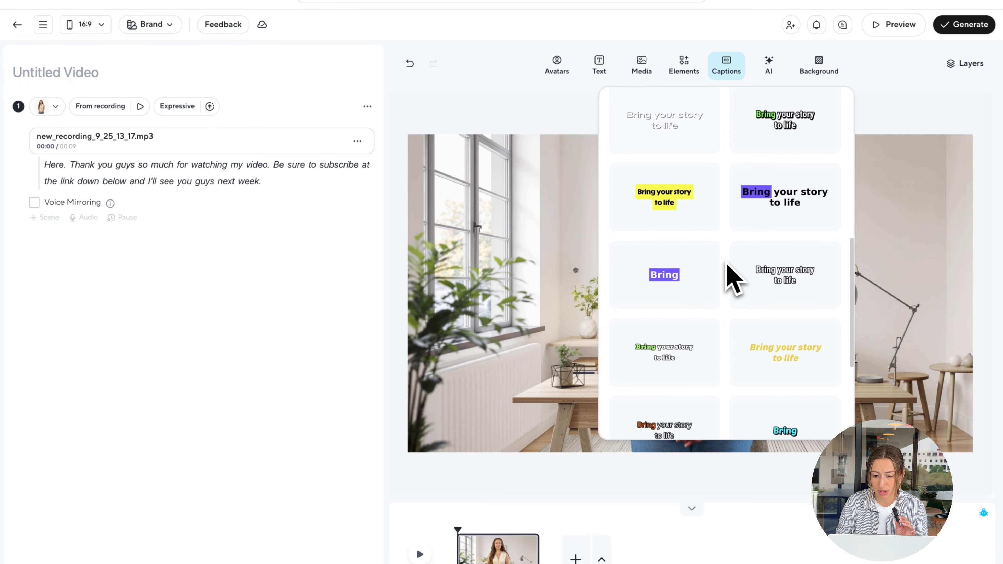
{"action": "scroll", "coordinate": [728, 264], "scroll_direction": "down", "scroll_amount": 2}
{"action": "scroll", "coordinate": [727, 265], "scroll_direction": "up", "scroll_amount": 8}
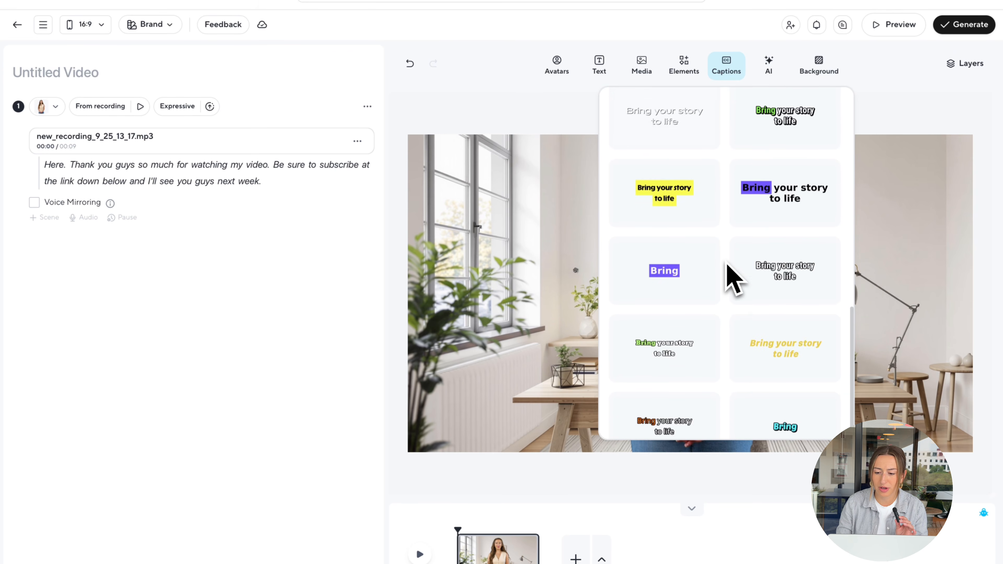
{"action": "scroll", "coordinate": [734, 278], "scroll_direction": "up", "scroll_amount": 3}
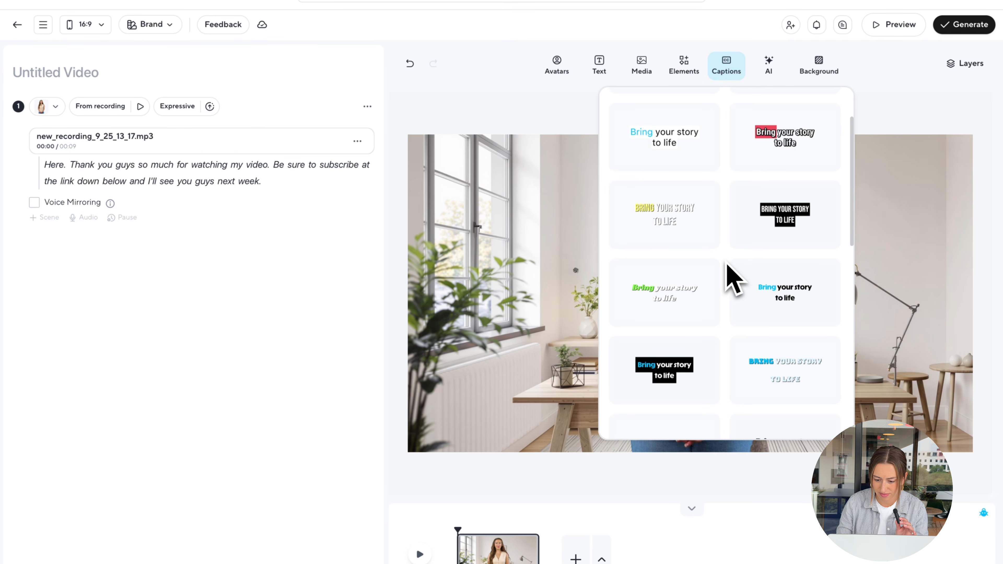
{"action": "left_click", "coordinate": [692, 239]}
{"action": "left_click_drag", "start_coordinate": [732, 414], "coordinate": [735, 371]}
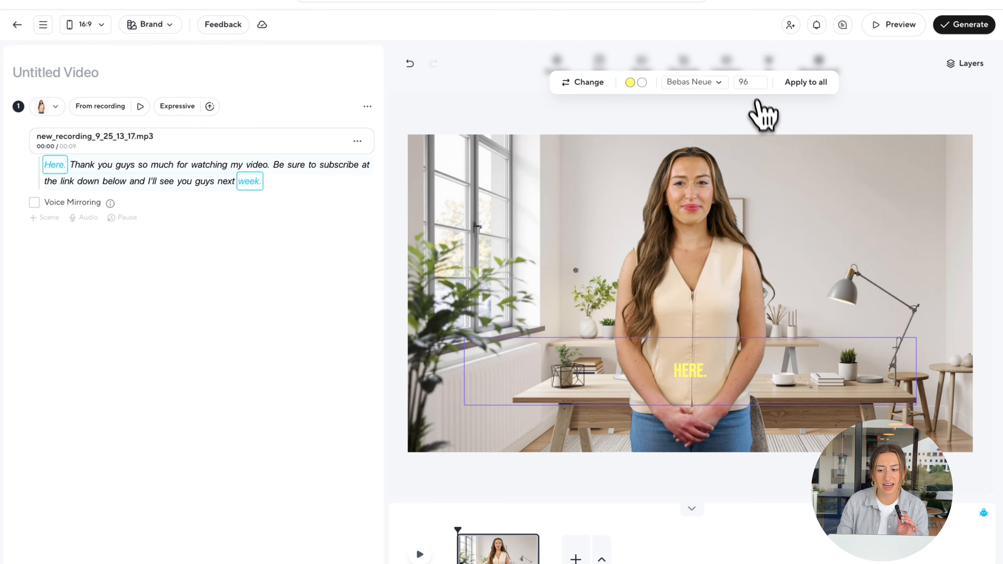
- Set the caption font size to 128 and apply the caption style to all scenes
{"action": "left_click", "coordinate": [750, 84]}
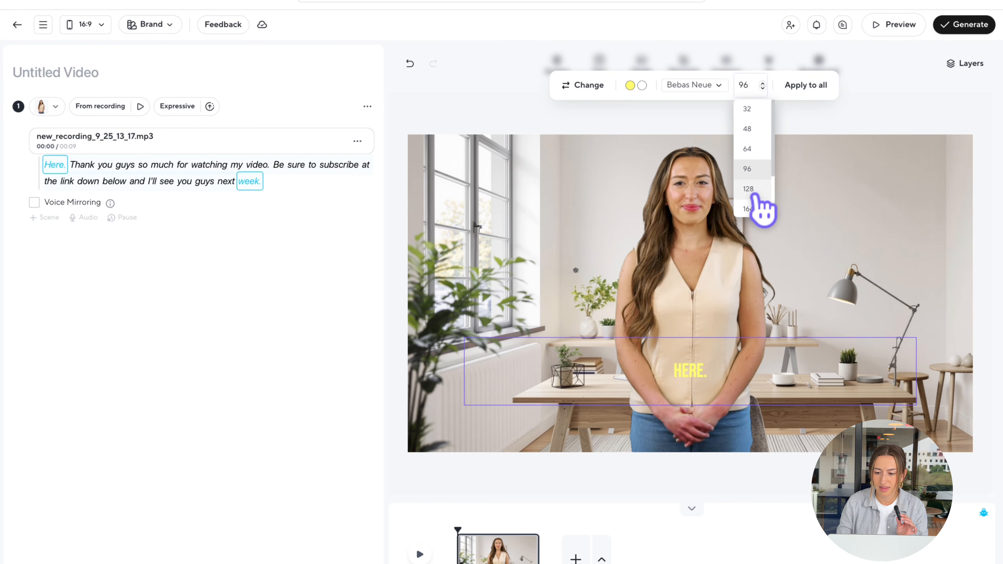
{"action": "left_click", "coordinate": [755, 198]}
{"action": "left_click", "coordinate": [805, 83]}
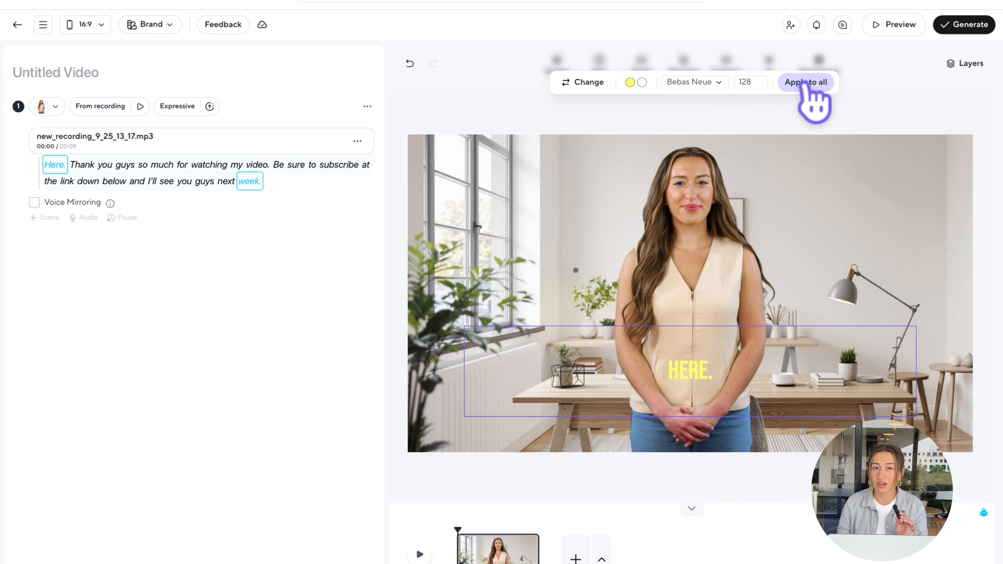
{"action": "left_click", "coordinate": [884, 126]}
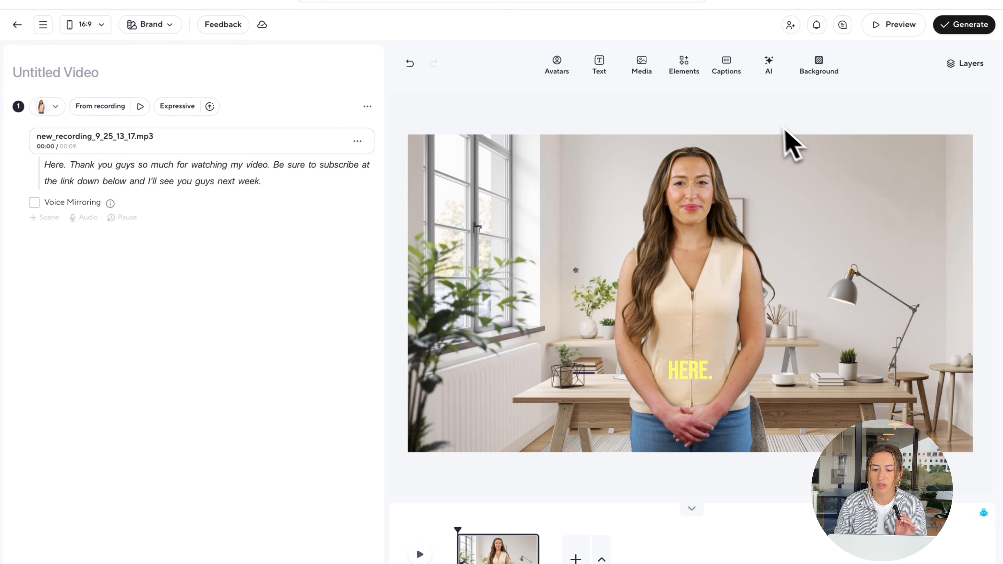
- Place the YouTube logo sticker in the upper-left corner of the scene at about 144, 112, and generate the video
{"action": "left_click", "coordinate": [692, 79]}
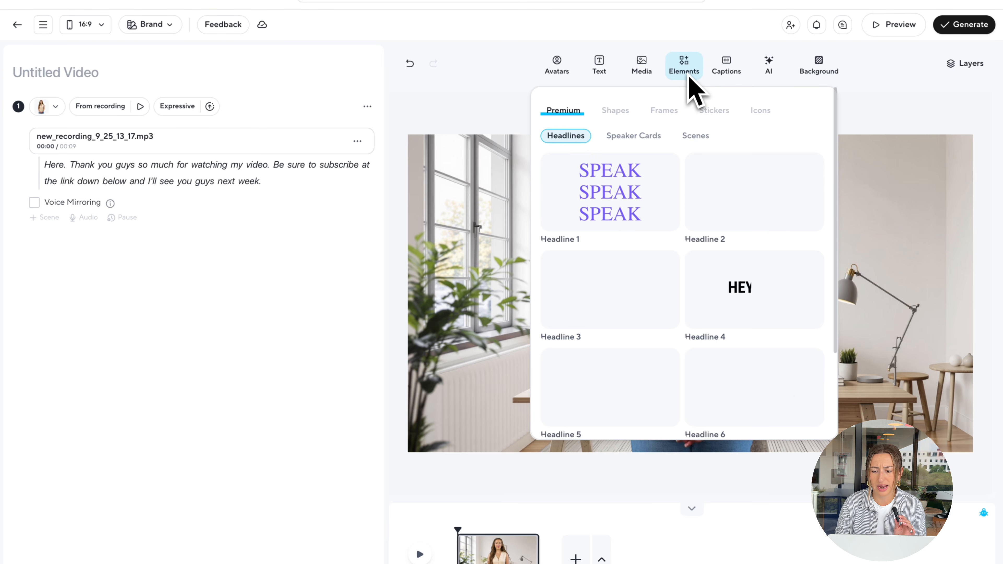
{"action": "left_click", "coordinate": [716, 118]}
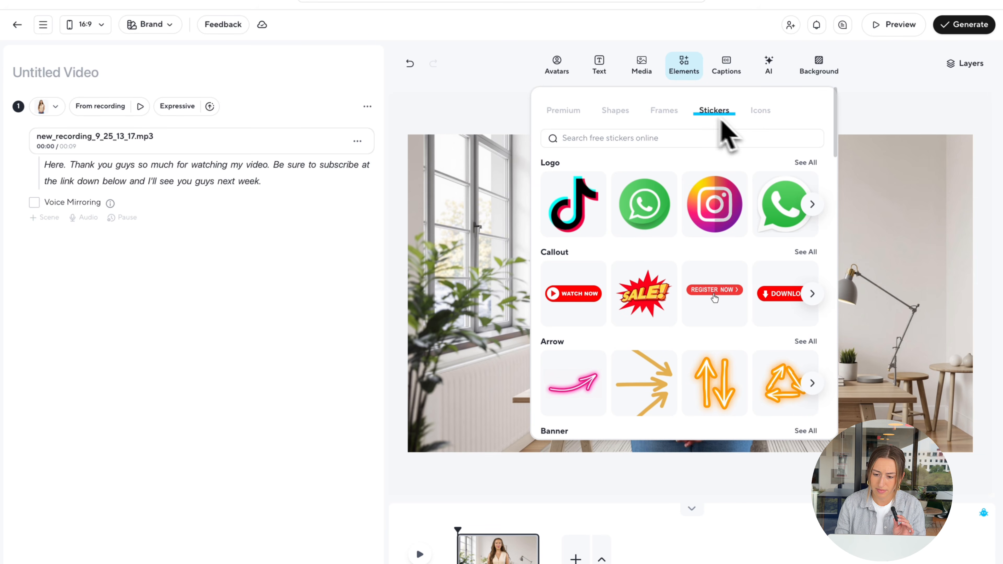
{"action": "left_click", "coordinate": [813, 204]}
{"action": "left_click", "coordinate": [812, 205]}
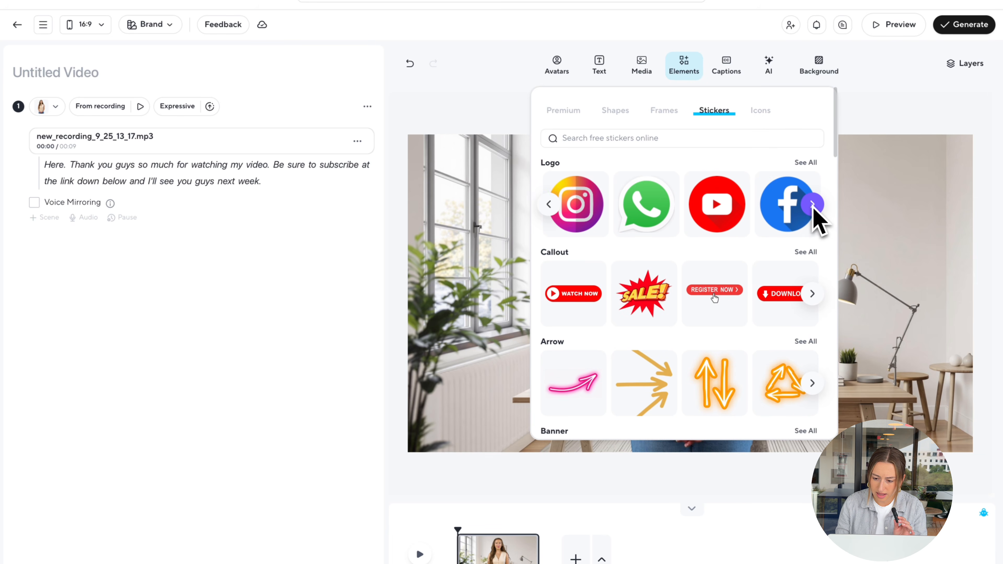
{"action": "left_click", "coordinate": [813, 204]}
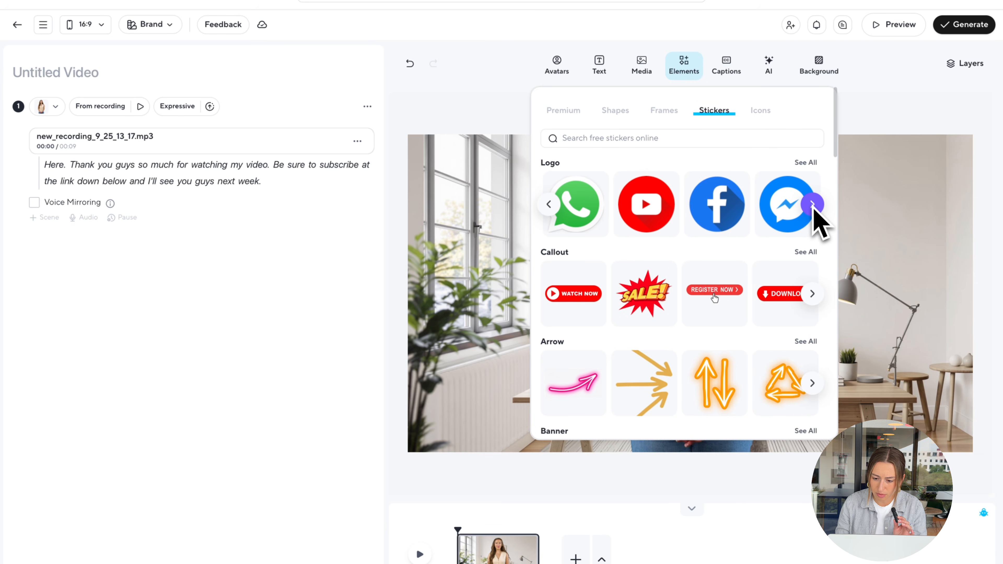
{"action": "left_click", "coordinate": [646, 220]}
{"action": "left_click_drag", "start_coordinate": [699, 307], "coordinate": [461, 181]}
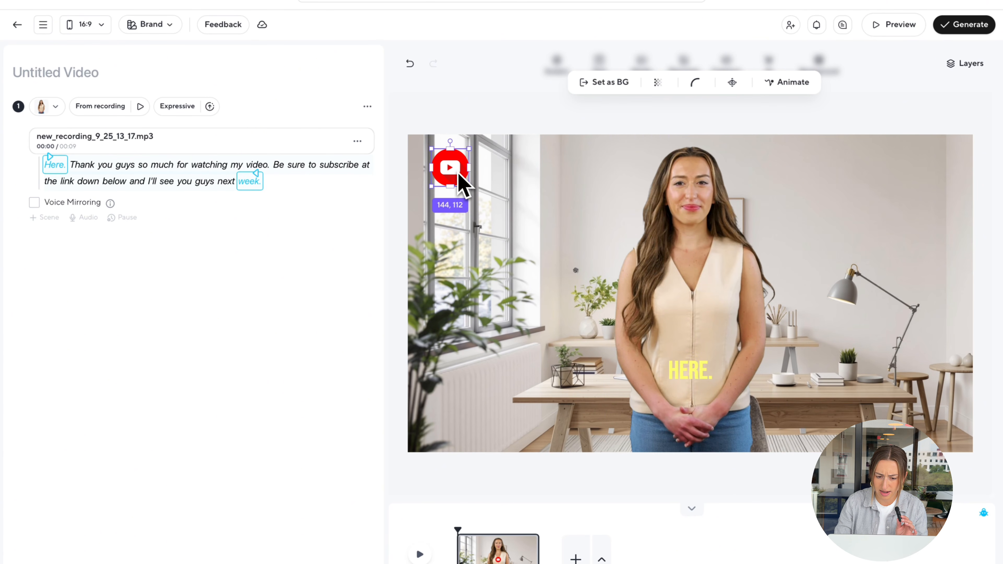
{"action": "left_click", "coordinate": [772, 131]}
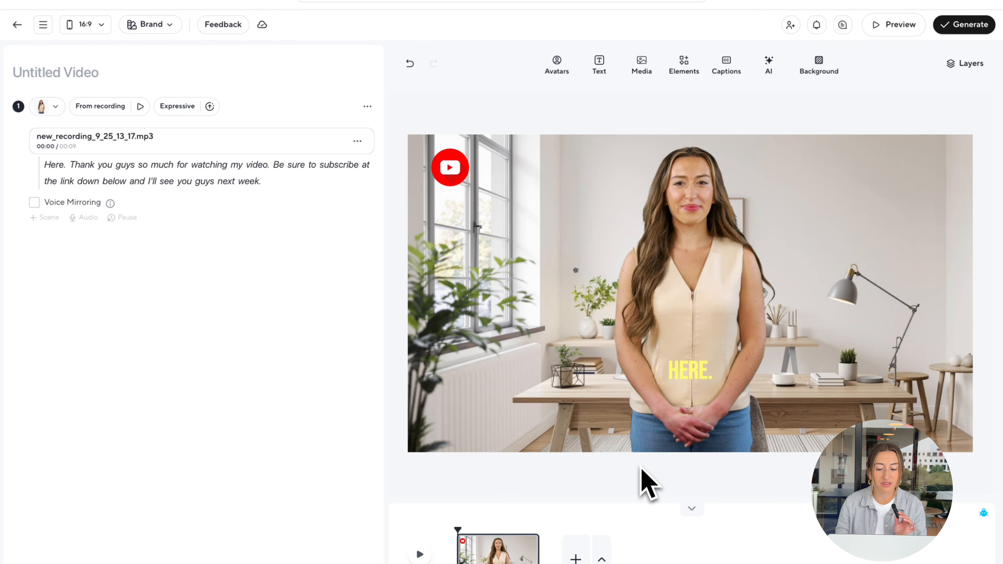
{"action": "left_click", "coordinate": [968, 28]}
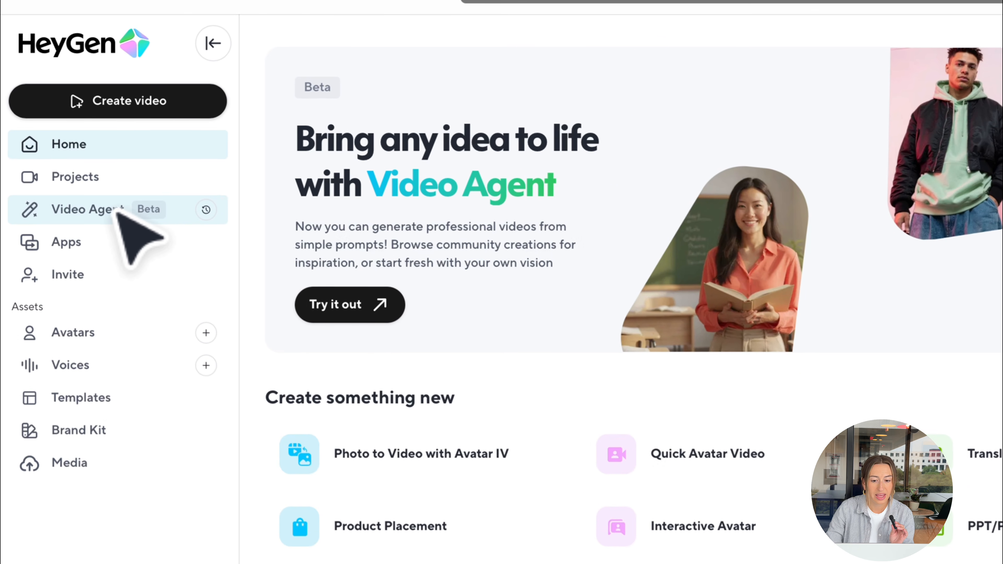
- Open Video Agent, browse the community examples, and examine the prompt of the Christmas Charity & Party example
{"action": "left_click", "coordinate": [121, 176]}
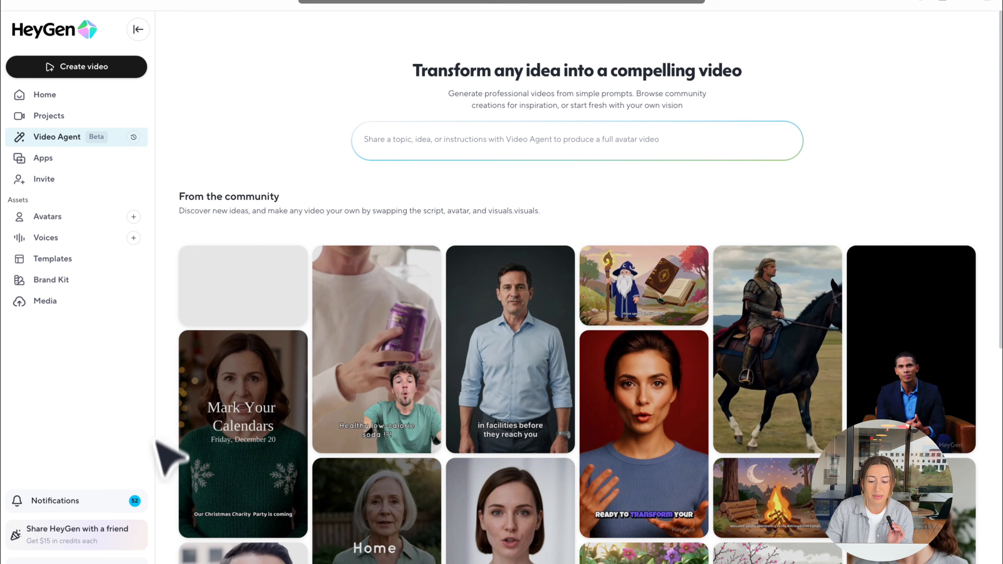
{"action": "scroll", "coordinate": [161, 513], "scroll_direction": "down", "scroll_amount": 3}
{"action": "scroll", "coordinate": [164, 521], "scroll_direction": "down", "scroll_amount": 6}
{"action": "scroll", "coordinate": [237, 474], "scroll_direction": "up", "scroll_amount": 10}
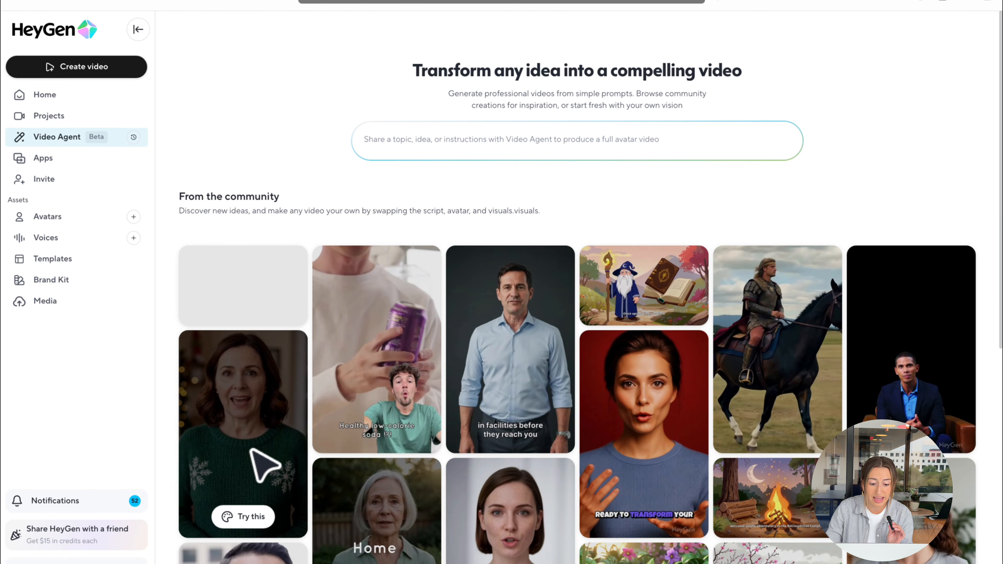
{"action": "left_click", "coordinate": [253, 450]}
{"action": "scroll", "coordinate": [727, 351], "scroll_direction": "down", "scroll_amount": 6}
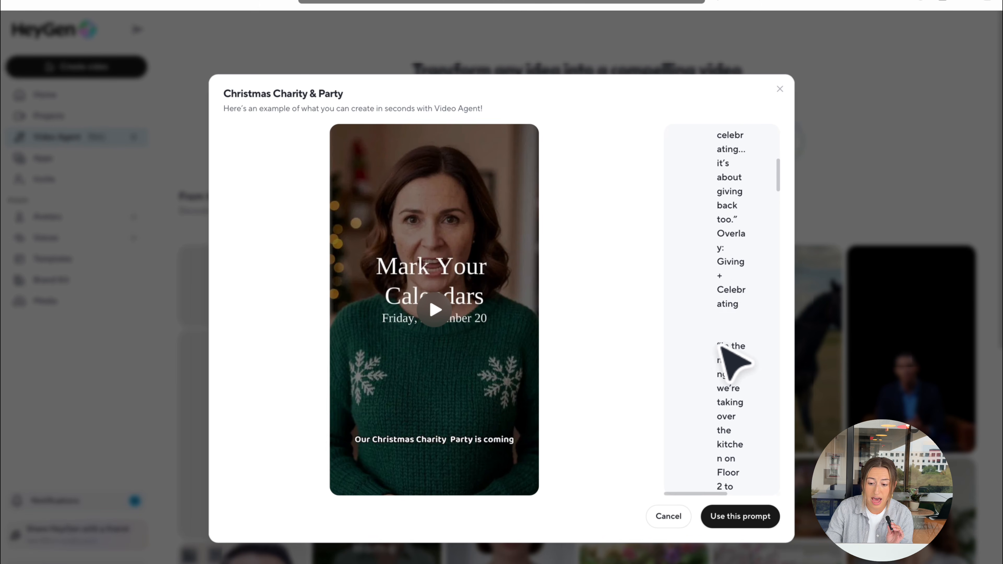
{"action": "scroll", "coordinate": [712, 397], "scroll_direction": "down", "scroll_amount": 2}
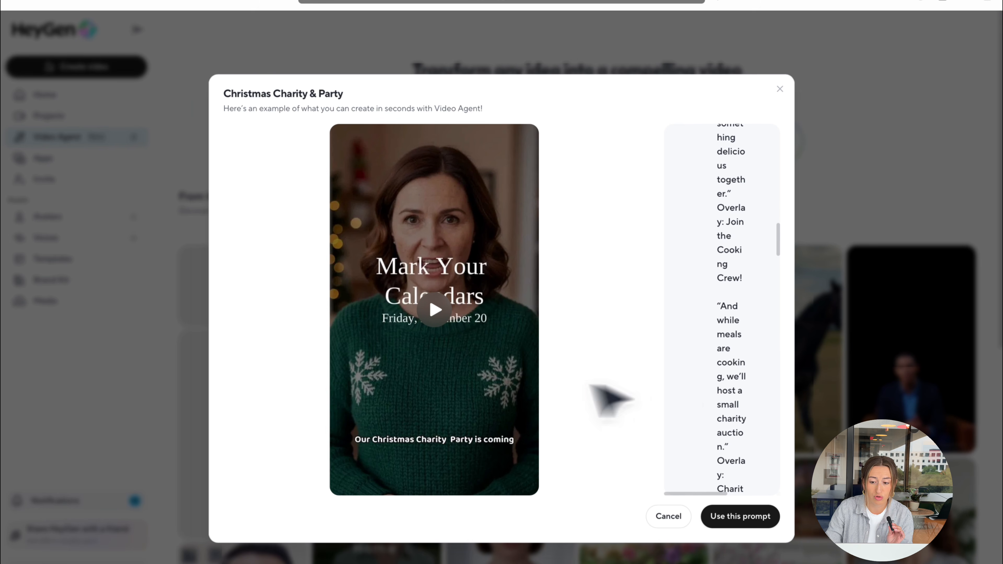
{"action": "left_click", "coordinate": [780, 89]}
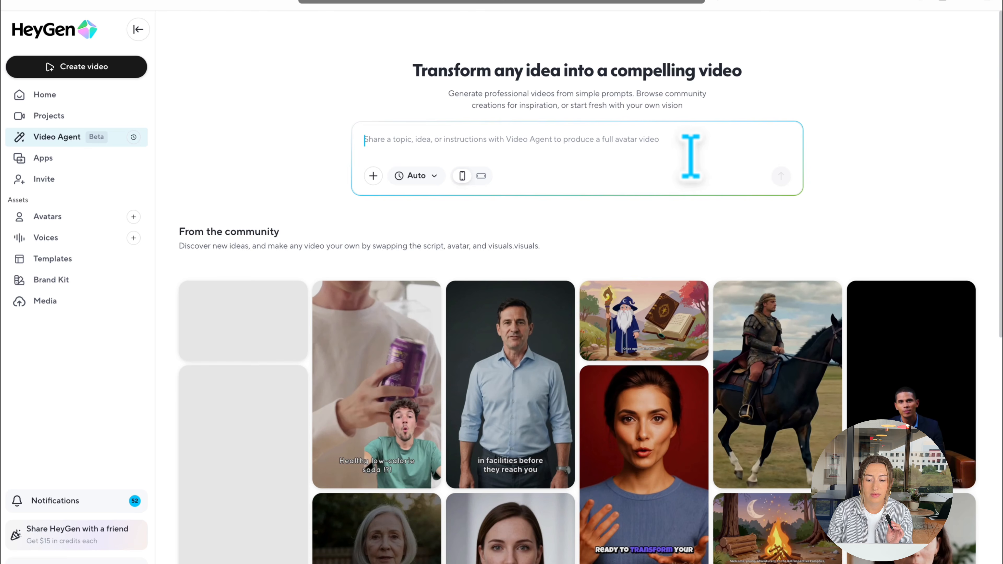
- Switch to ChatGPT's Video Agent Prompt Assistant and submit the request "Create a 60s video on lab safety training"
{"action": "left_click", "coordinate": [664, 162]}
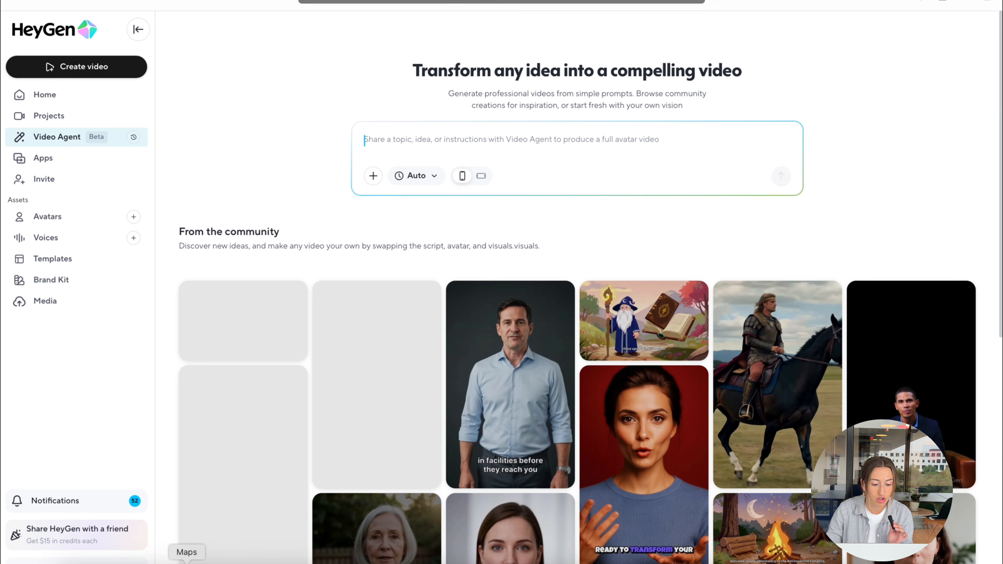
{"action": "left_click", "coordinate": [130, 557]}
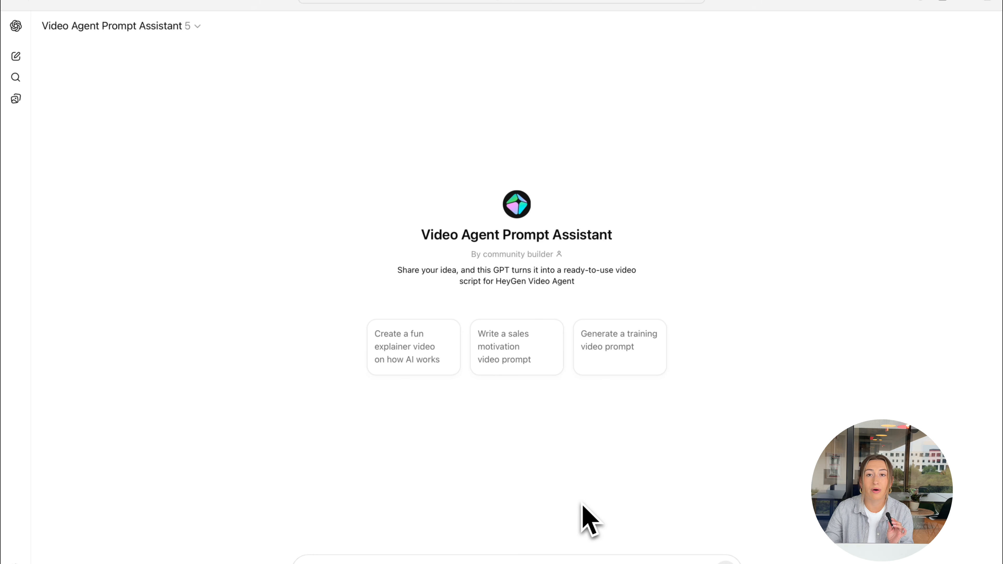
{"action": "type", "text": "Create a 60"}
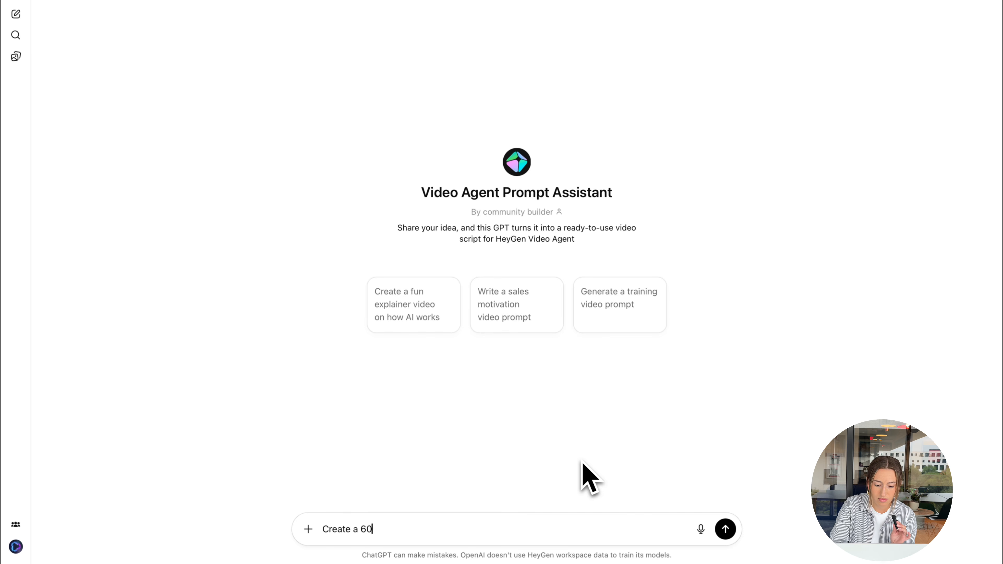
{"action": "type", "text": "s video on lab safety training"}
{"action": "key", "text": "Return"}
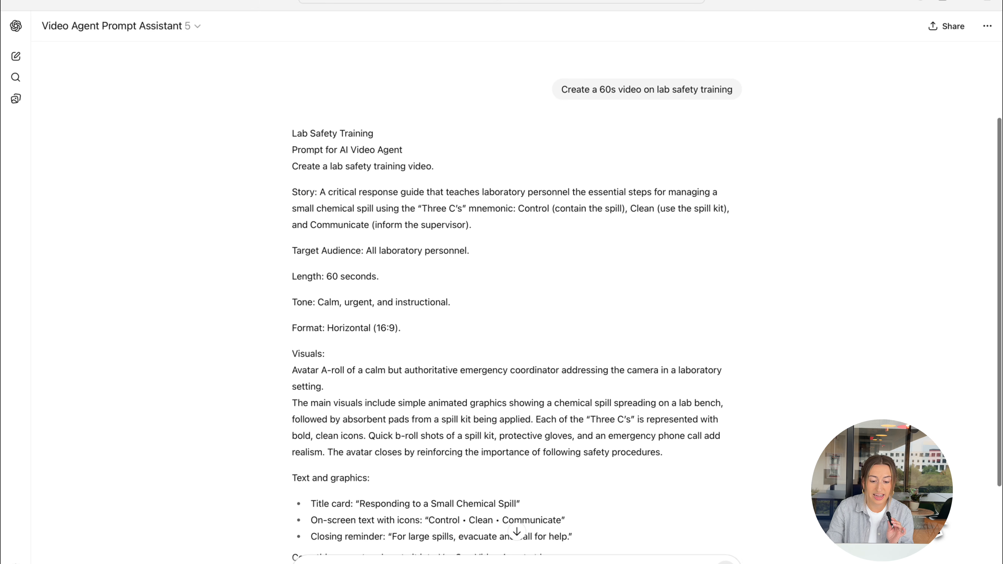
- Copy the generated lab safety training prompt, from its title through the closing reminder, into HeyGen's Video Agent prompt
{"action": "scroll", "coordinate": [735, 434], "scroll_direction": "down", "scroll_amount": 3}
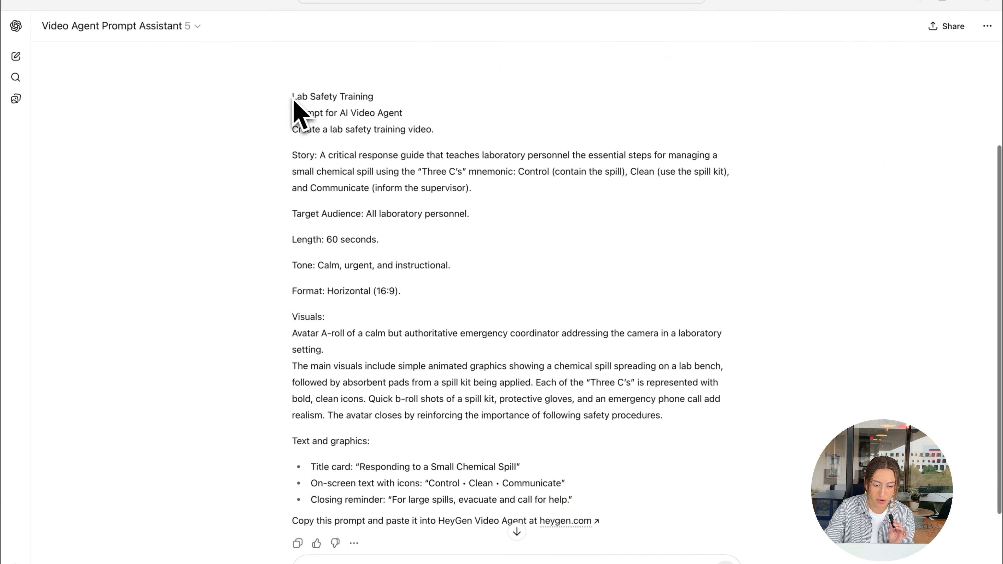
{"action": "left_click_drag", "start_coordinate": [292, 96], "coordinate": [601, 502]}
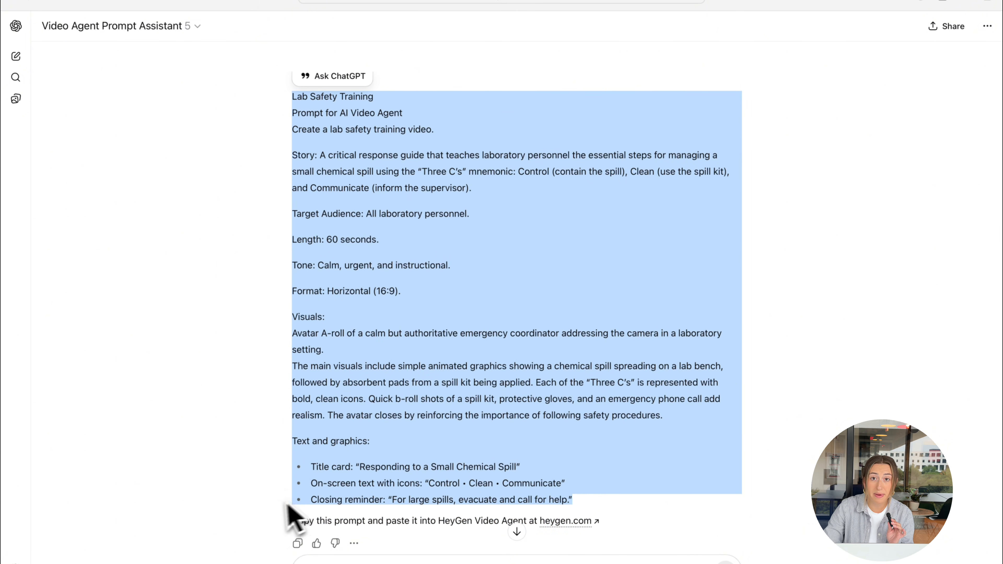
{"action": "key", "text": "ctrl+Left"}
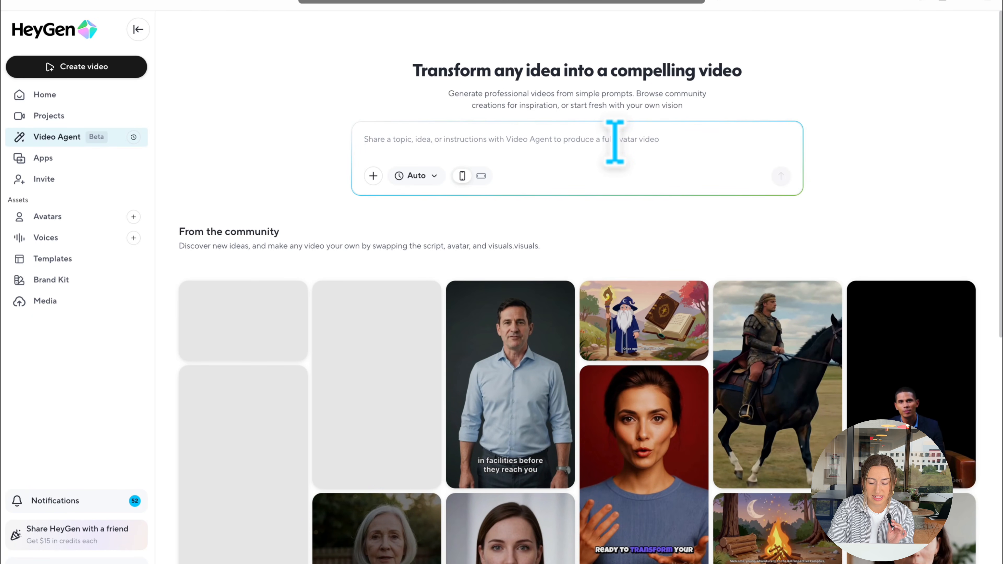
{"action": "key", "text": "super+v"}
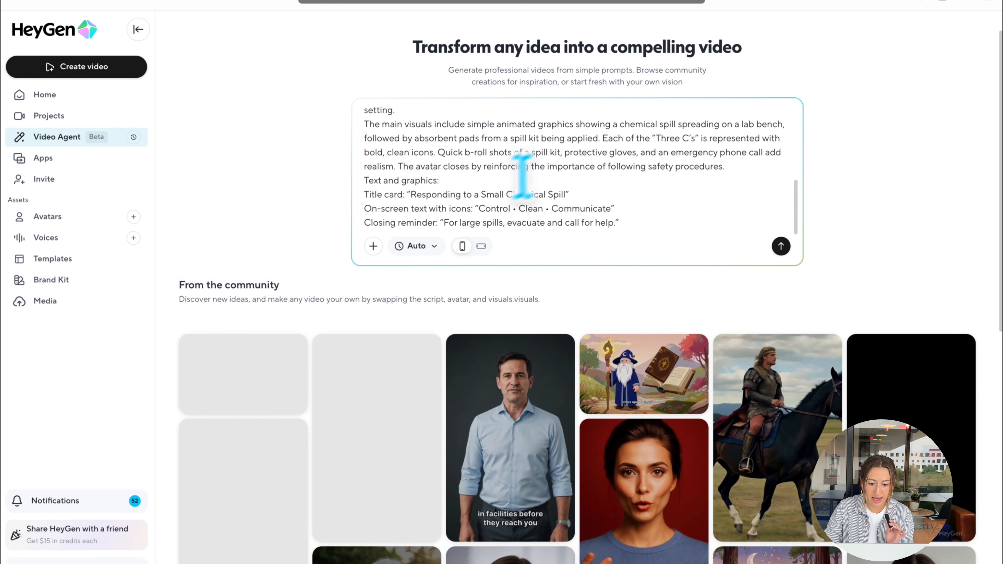
- Set the video duration to 60s and the orientation to landscape, and submit the lab safety training prompt to Video Agent
{"action": "left_click", "coordinate": [425, 245]}
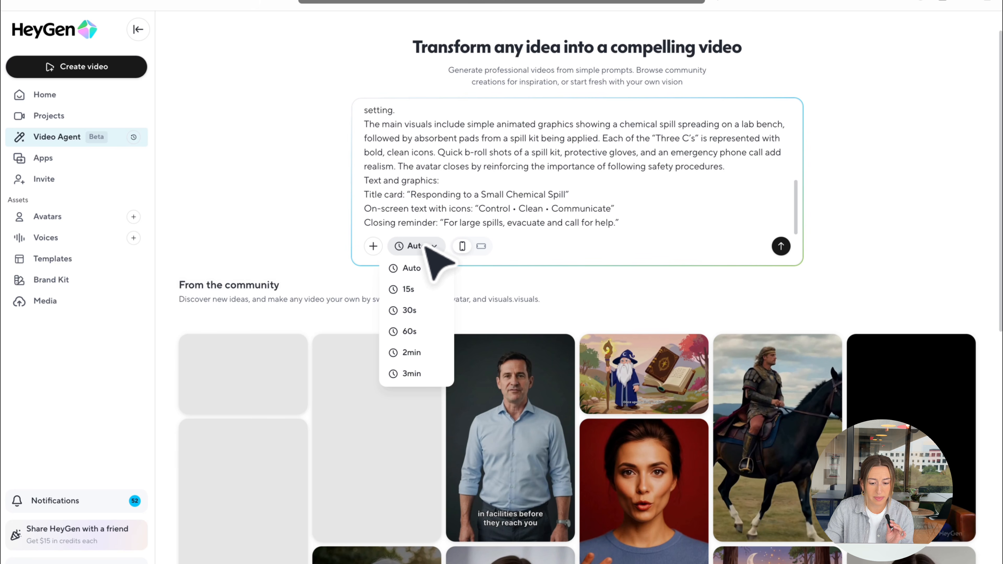
{"action": "left_click", "coordinate": [426, 332]}
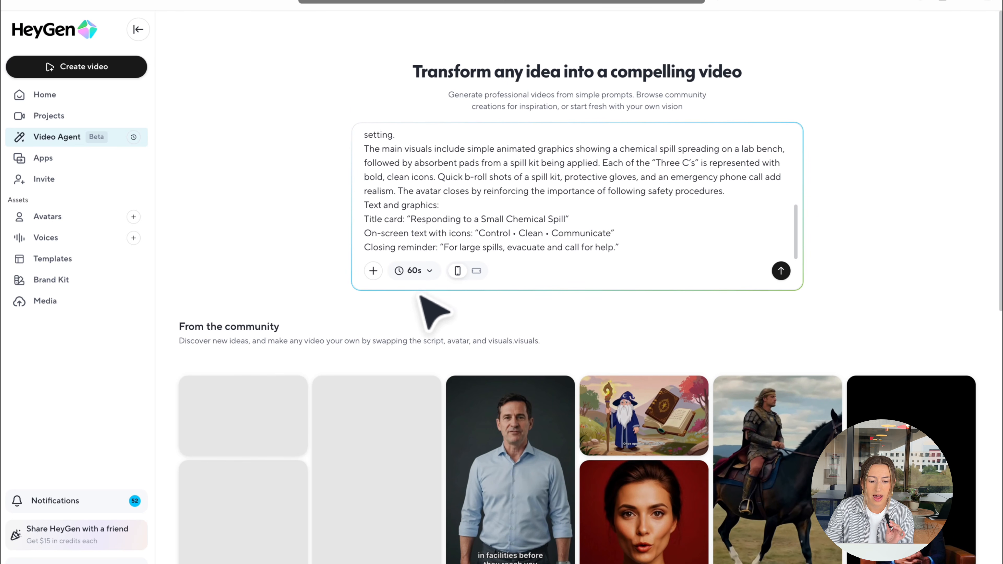
{"action": "left_click", "coordinate": [373, 270]}
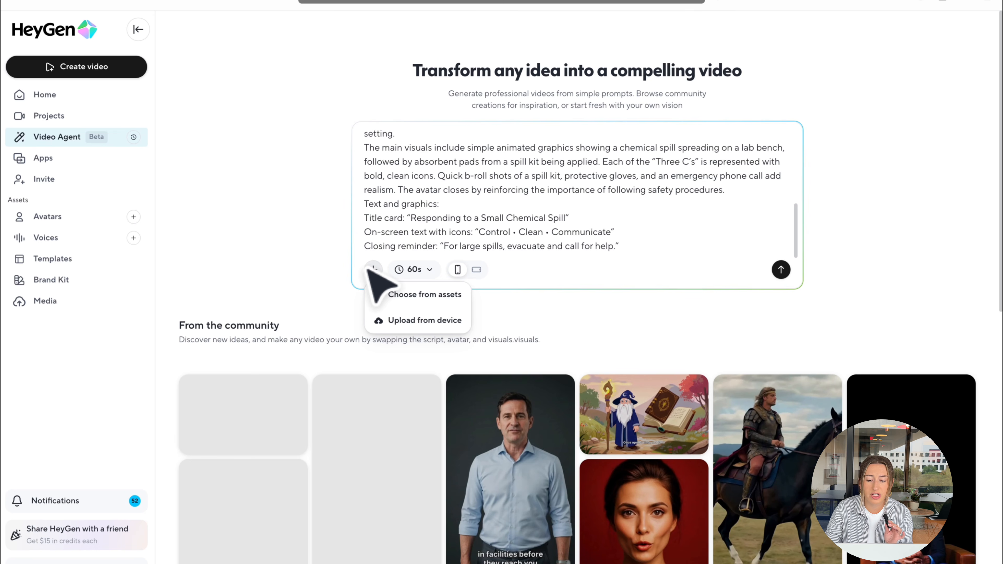
{"action": "left_click", "coordinate": [412, 229]}
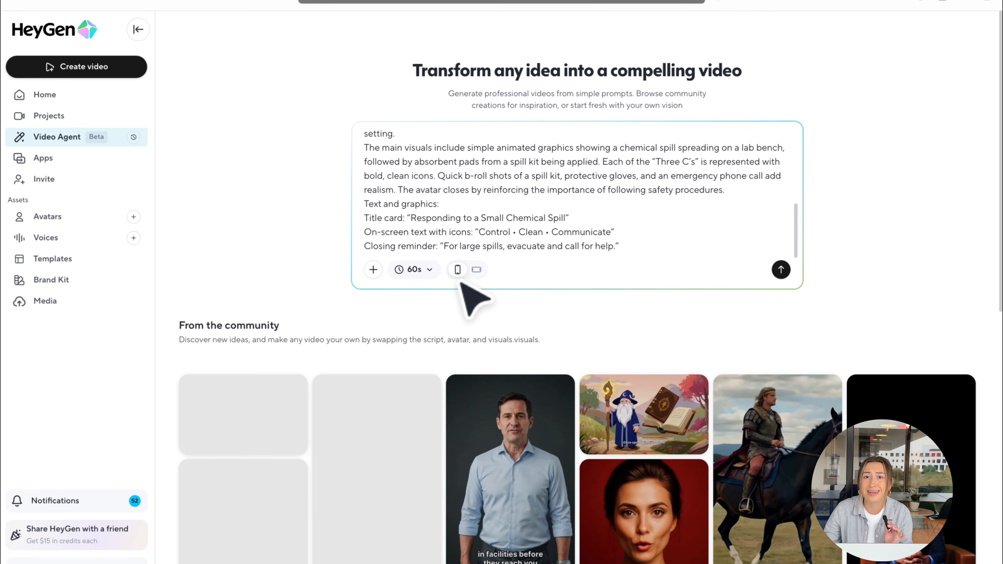
{"action": "left_click", "coordinate": [477, 271]}
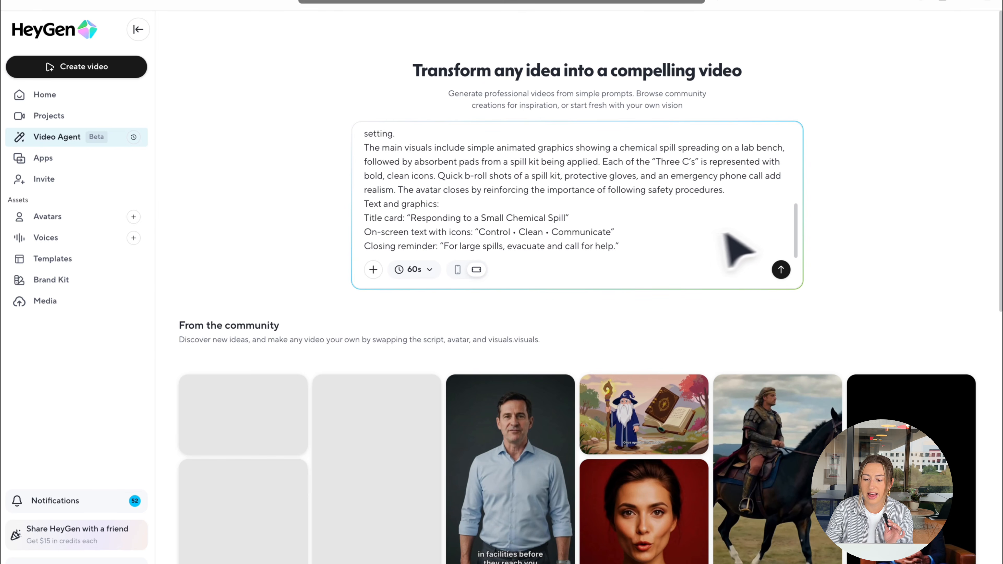
{"action": "left_click", "coordinate": [781, 270]}
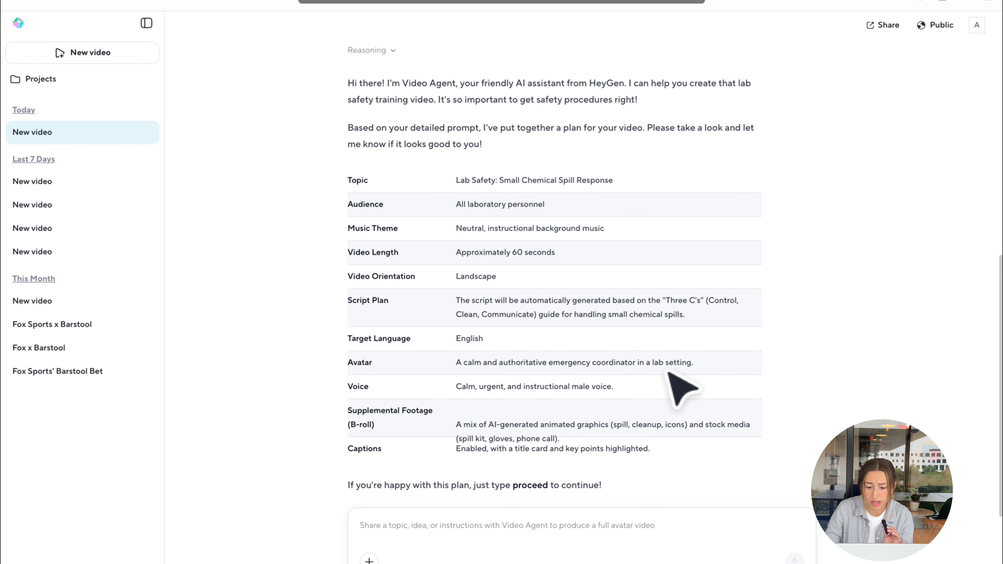
- Reply "proceed" to Video Agent to approve the proposed lab safety video plan
{"action": "left_click", "coordinate": [590, 531]}
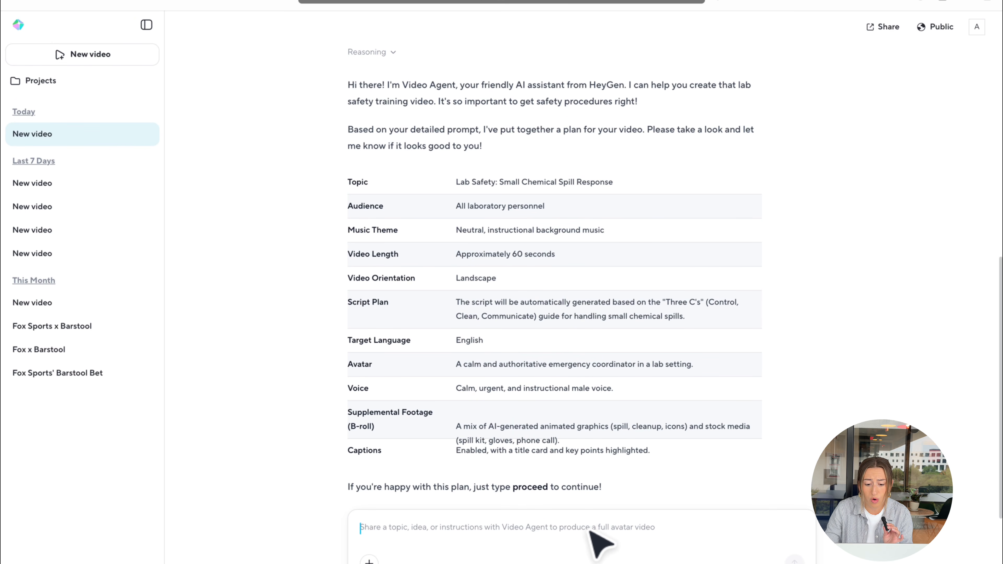
{"action": "type", "text": "p"}
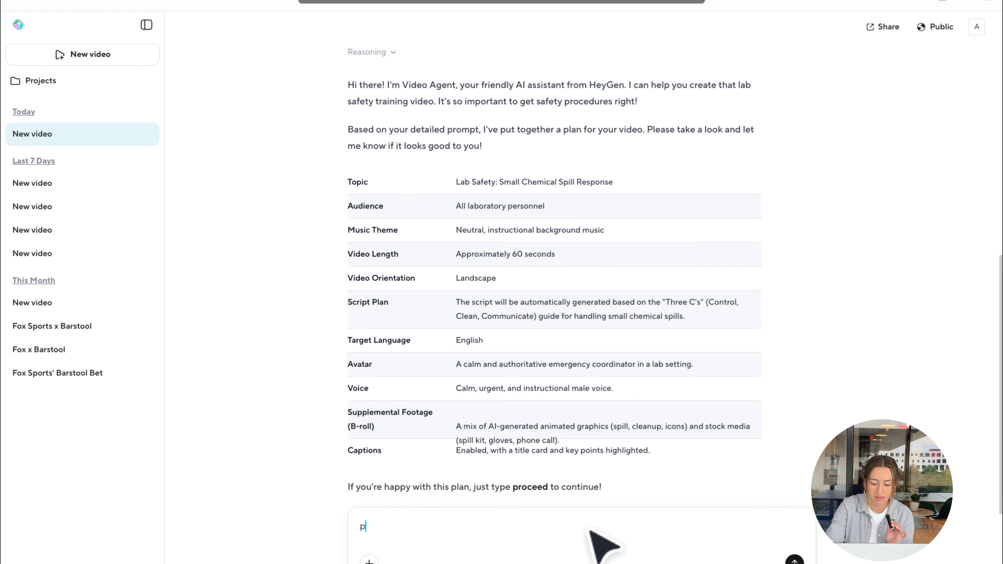